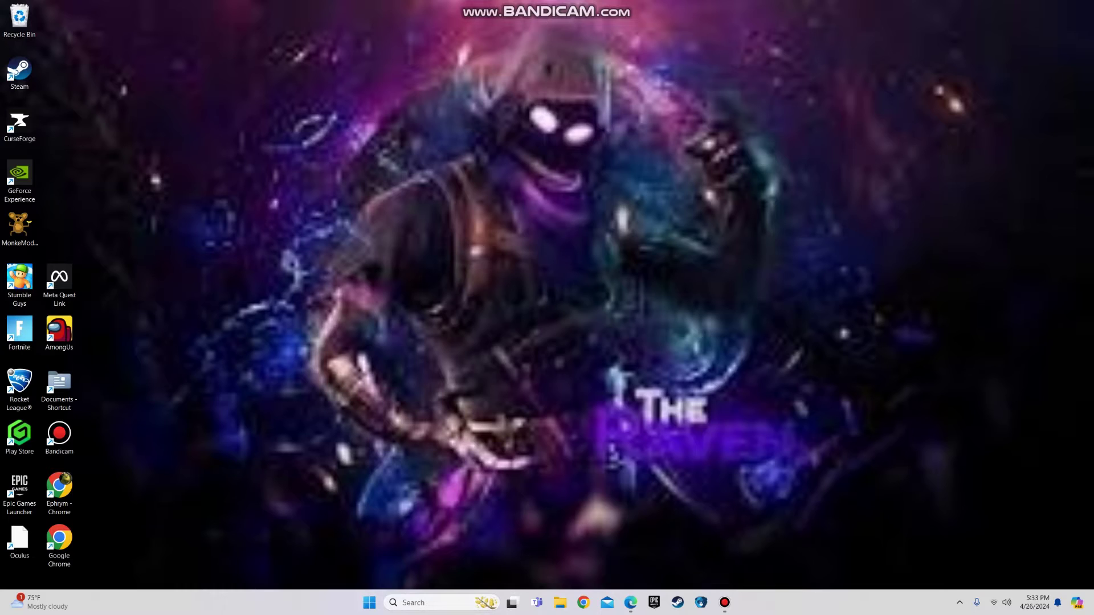
Bring up Edge showing Meta's Quest 'Get started in VR' setup page.
{"action": "mouse_move", "coordinate": [724, 602]}
Maximize Edge and scroll the Quest setup page to the Air Link Download Software section.
{"action": "left_click", "coordinate": [631, 603]}
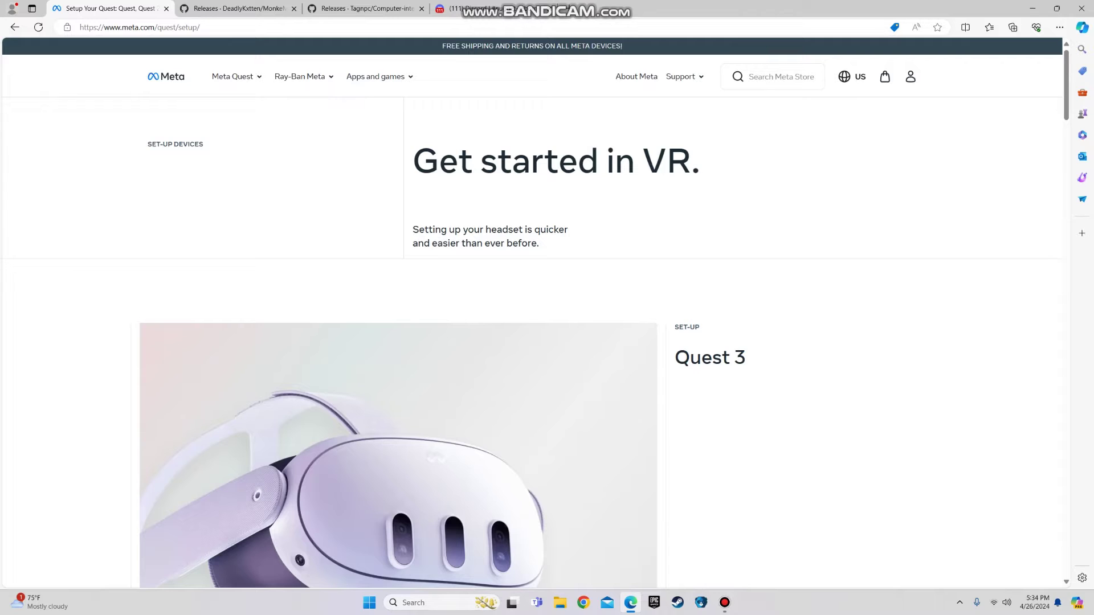
{"action": "scroll", "coordinate": [547, 342], "scroll_direction": "down", "scroll_amount": 10}
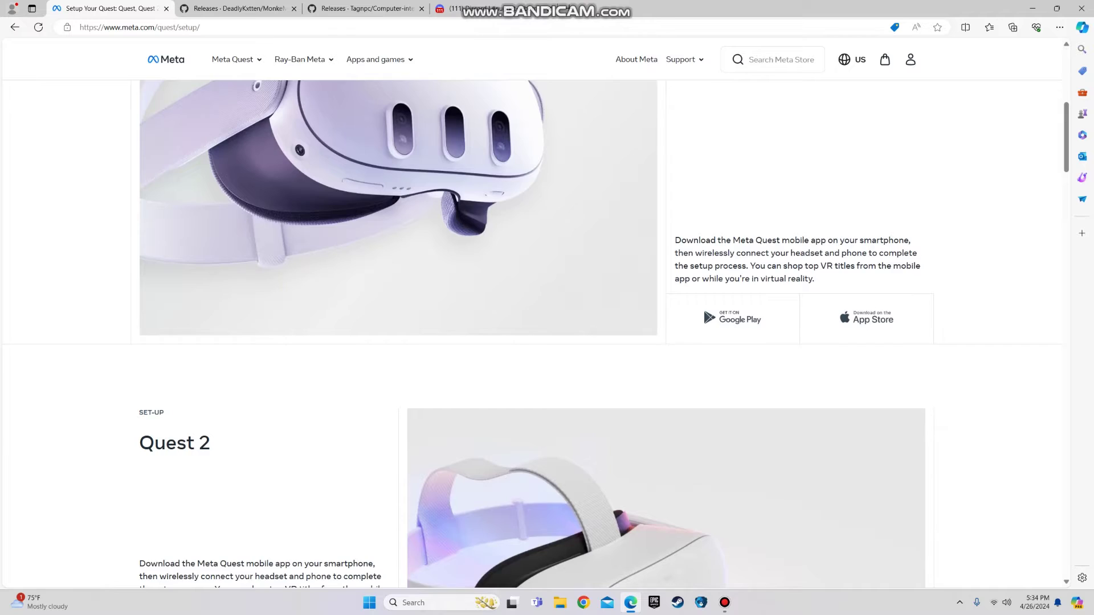
{"action": "scroll", "coordinate": [547, 334], "scroll_direction": "down", "scroll_amount": 3}
{"action": "scroll", "coordinate": [547, 334], "scroll_direction": "up", "scroll_amount": 10}
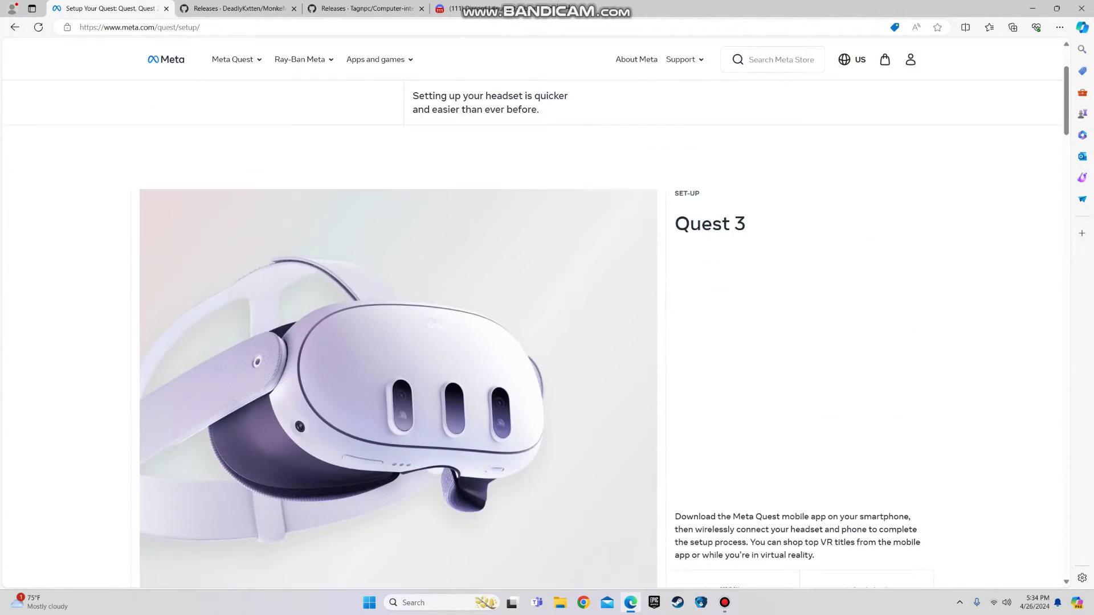
{"action": "scroll", "coordinate": [547, 333], "scroll_direction": "down", "scroll_amount": 4}
{"action": "scroll", "coordinate": [547, 334], "scroll_direction": "up", "scroll_amount": 4}
{"action": "scroll", "coordinate": [547, 334], "scroll_direction": "down", "scroll_amount": 7}
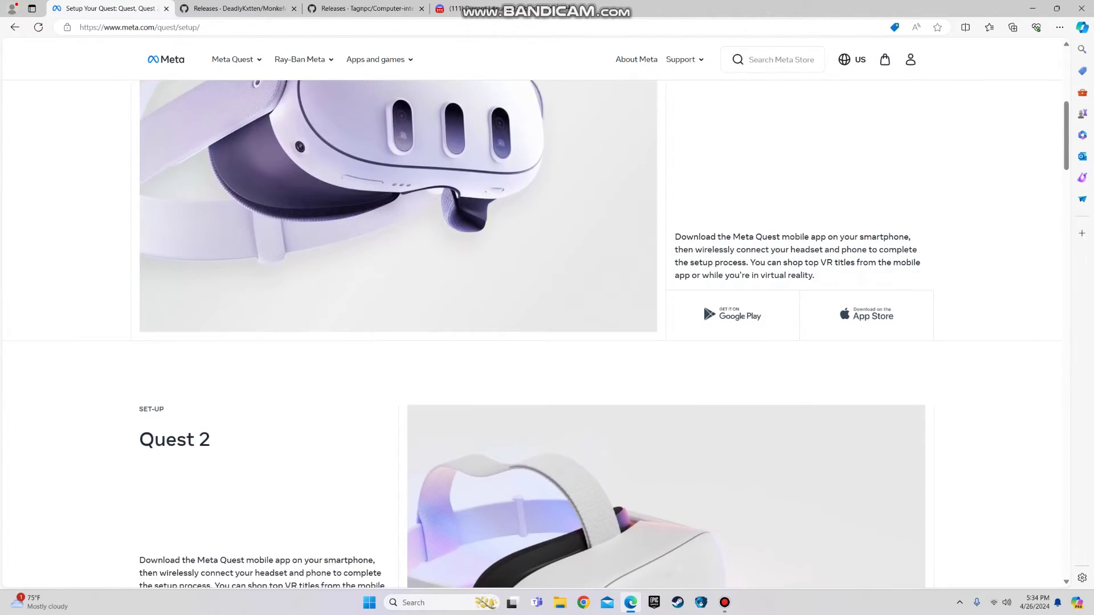
{"action": "scroll", "coordinate": [547, 334], "scroll_direction": "down", "scroll_amount": 1}
{"action": "scroll", "coordinate": [547, 334], "scroll_direction": "up", "scroll_amount": 1}
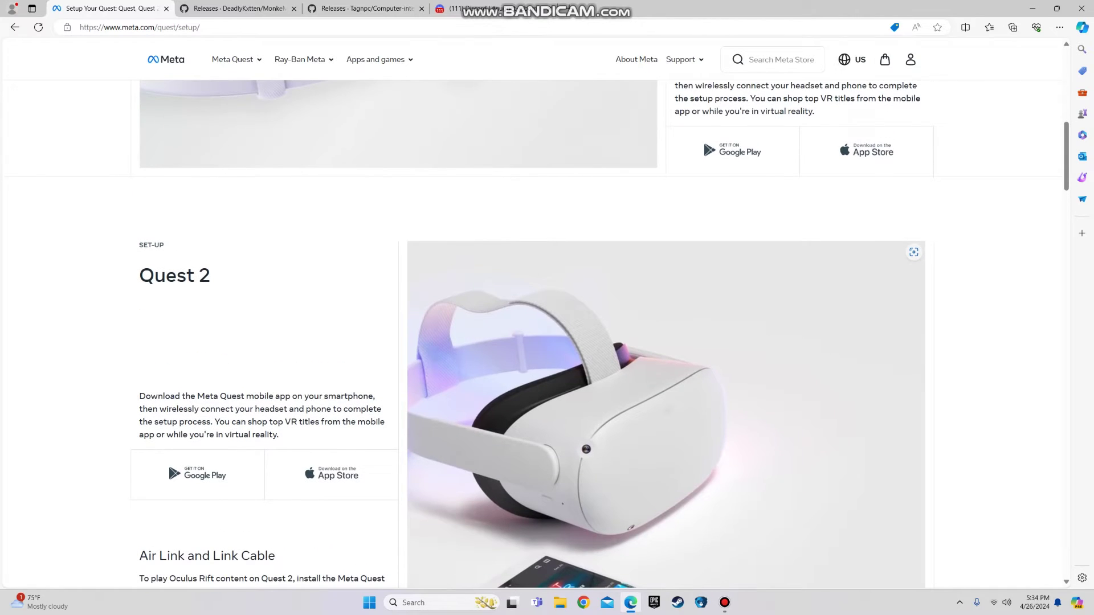
{"action": "scroll", "coordinate": [547, 334], "scroll_direction": "up", "scroll_amount": 2}
{"action": "scroll", "coordinate": [547, 334], "scroll_direction": "down", "scroll_amount": 6}
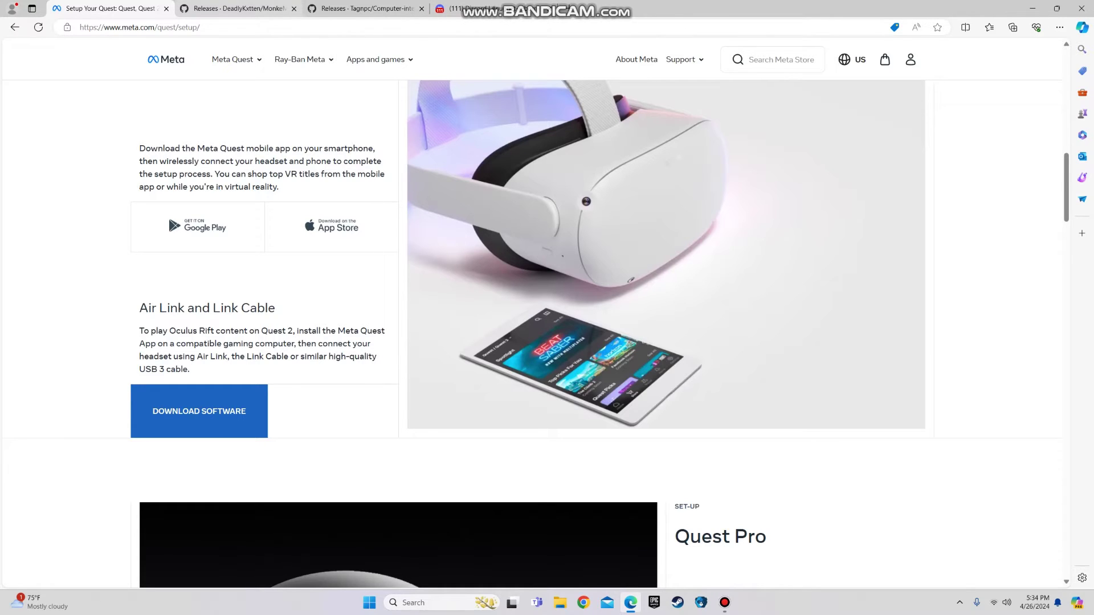
Close the Quest setup tab and minimize Edge to the desktop.
{"action": "left_click", "coordinate": [166, 8]}
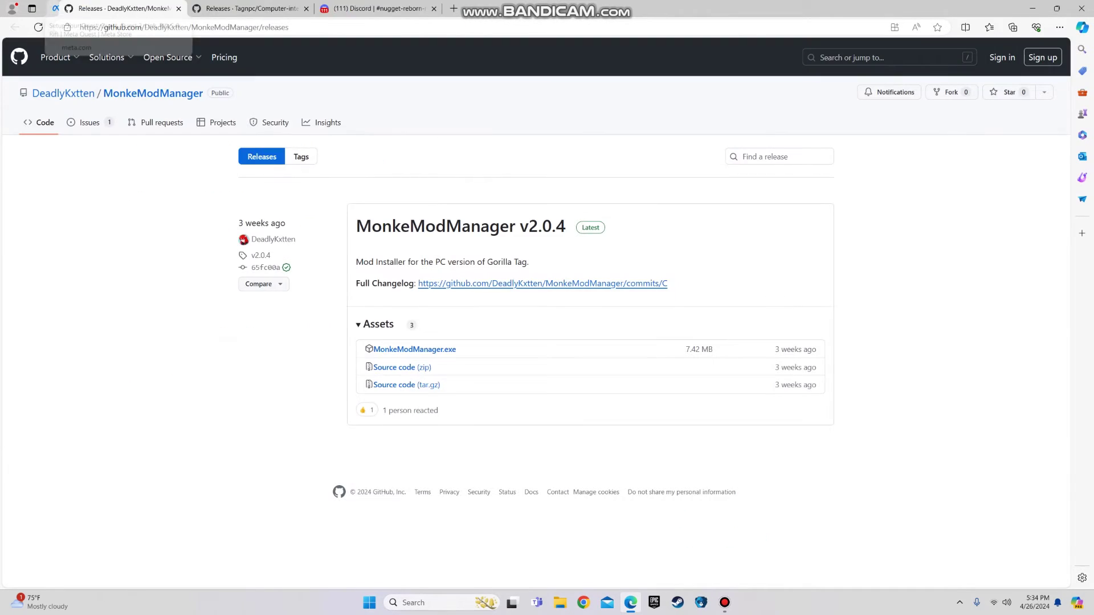
{"action": "left_click", "coordinate": [1033, 8]}
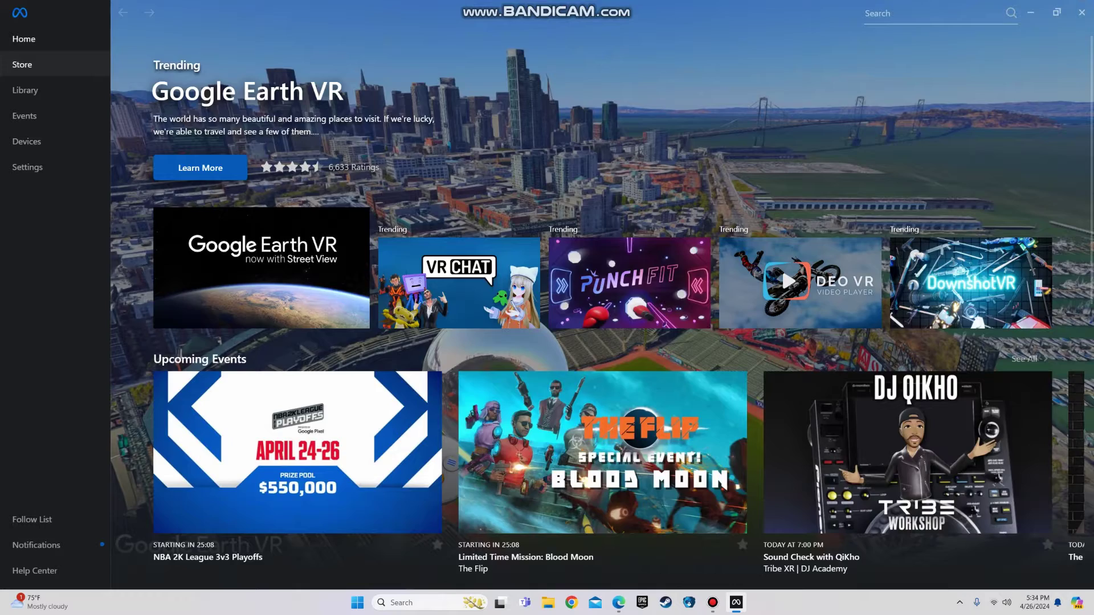
Search the Quest Link store for 'gorilla tag' to find the installed game.
{"action": "left_click", "coordinate": [22, 64]}
{"action": "key", "text": "ctrl+e"}
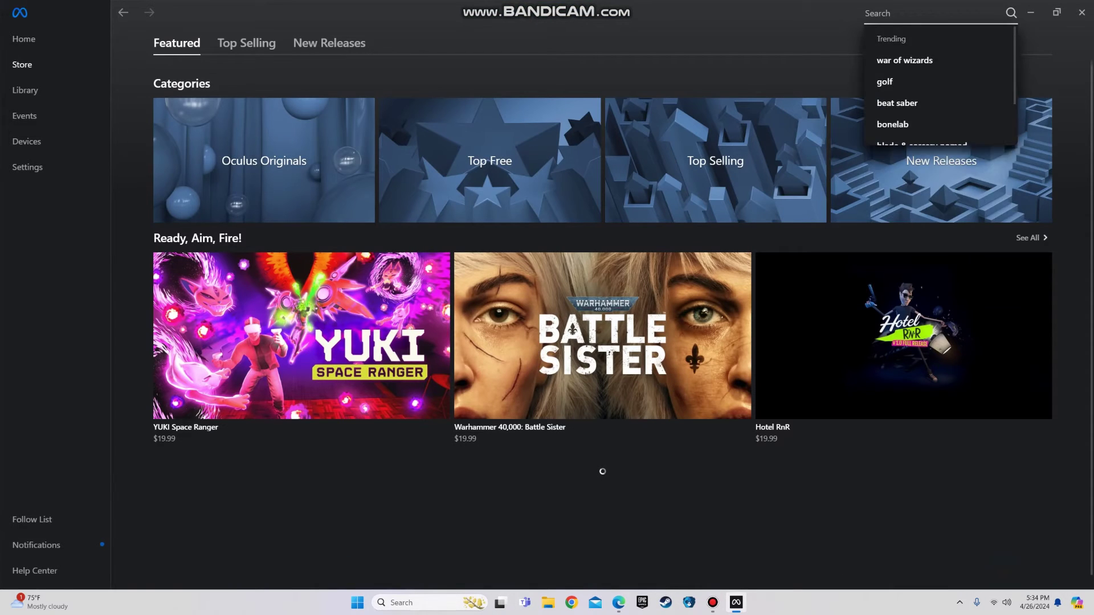
{"action": "type", "text": "gorilla t"}
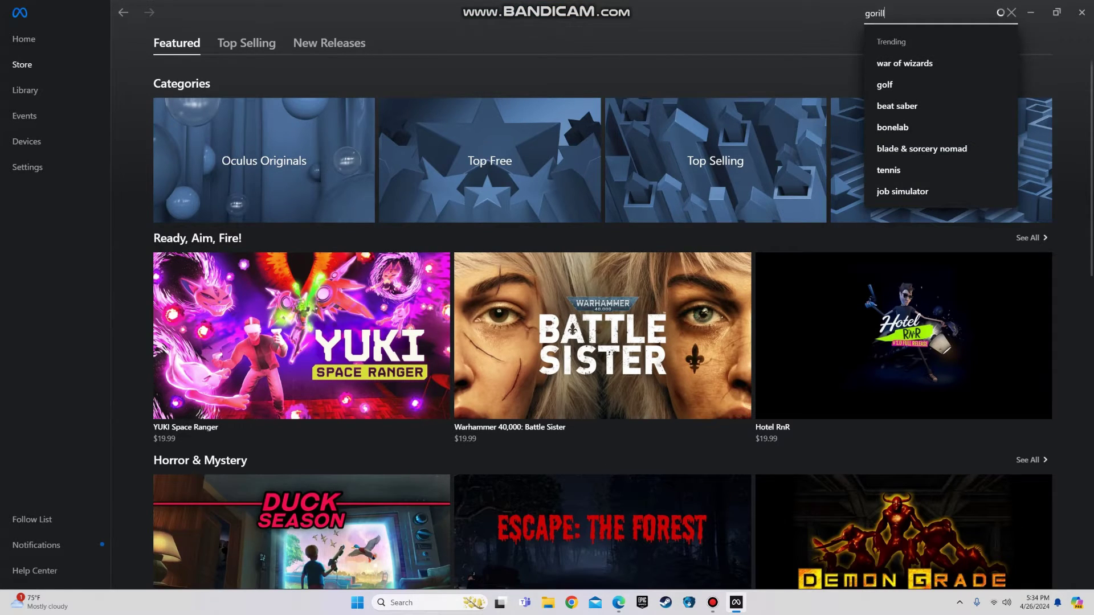
{"action": "type", "text": "ag"}
{"action": "key", "text": "Return"}
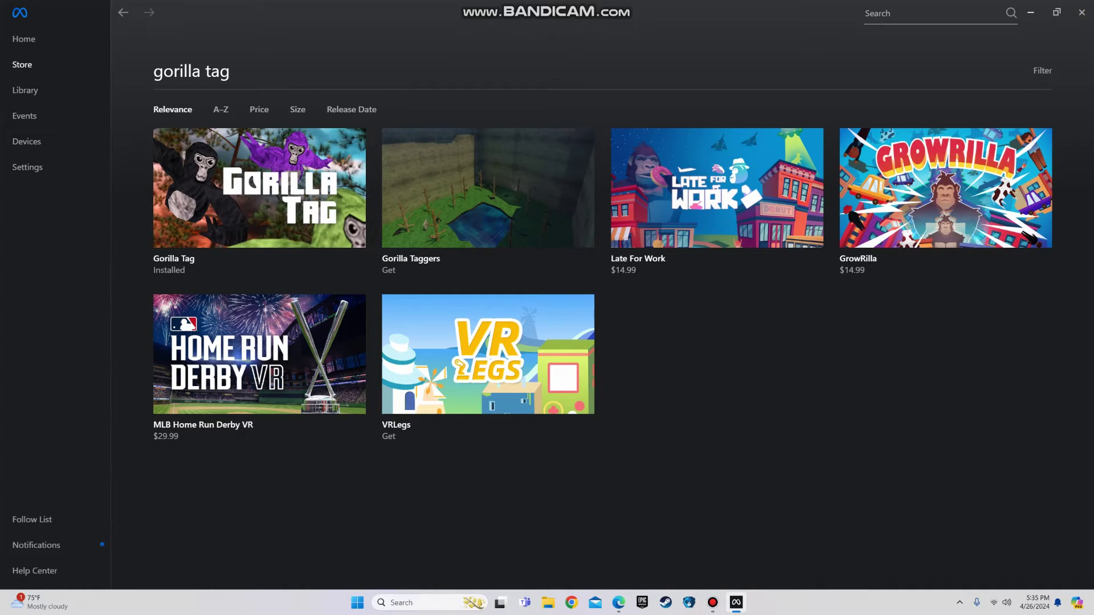
Minimize Quest Link, close Edge's MonkeModManager releases tab, then minimize Edge.
{"action": "left_click", "coordinate": [1029, 12]}
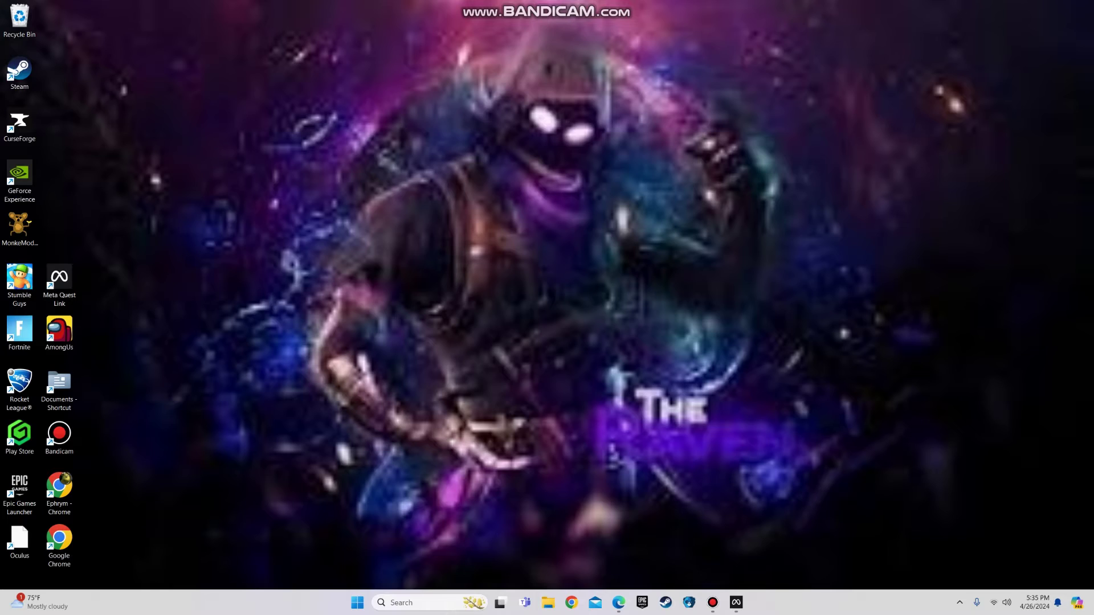
{"action": "left_click", "coordinate": [619, 602]}
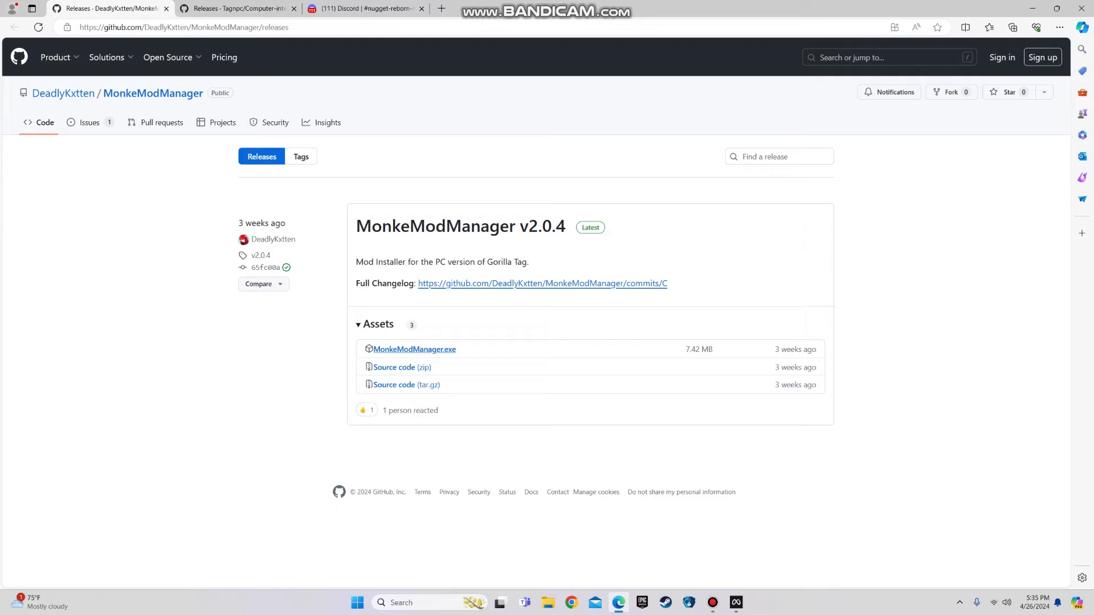
{"action": "left_click", "coordinate": [166, 9]}
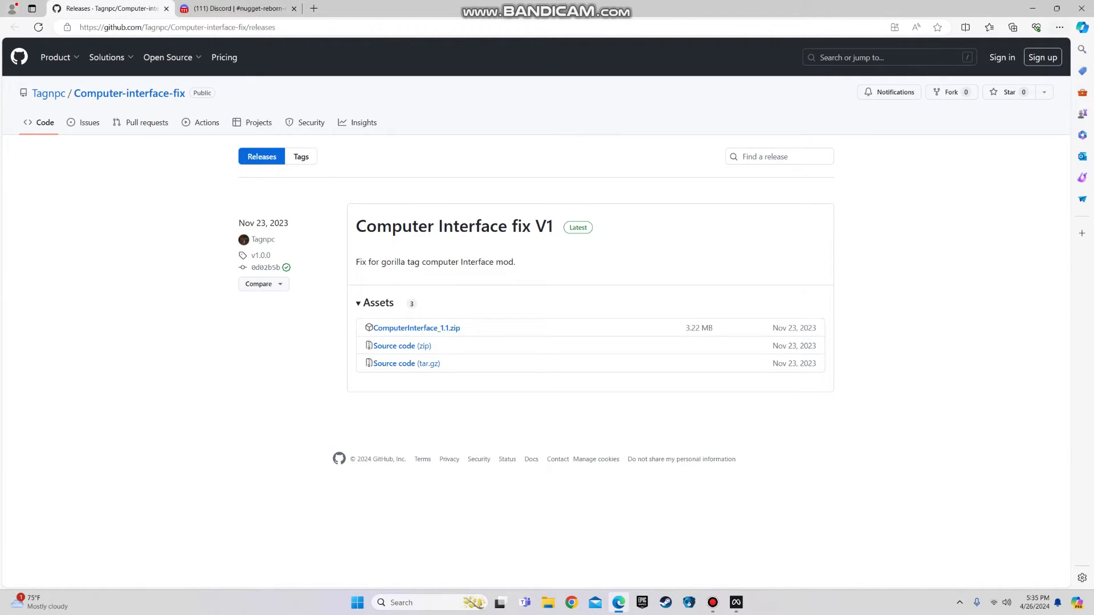
{"action": "left_click", "coordinate": [1032, 8]}
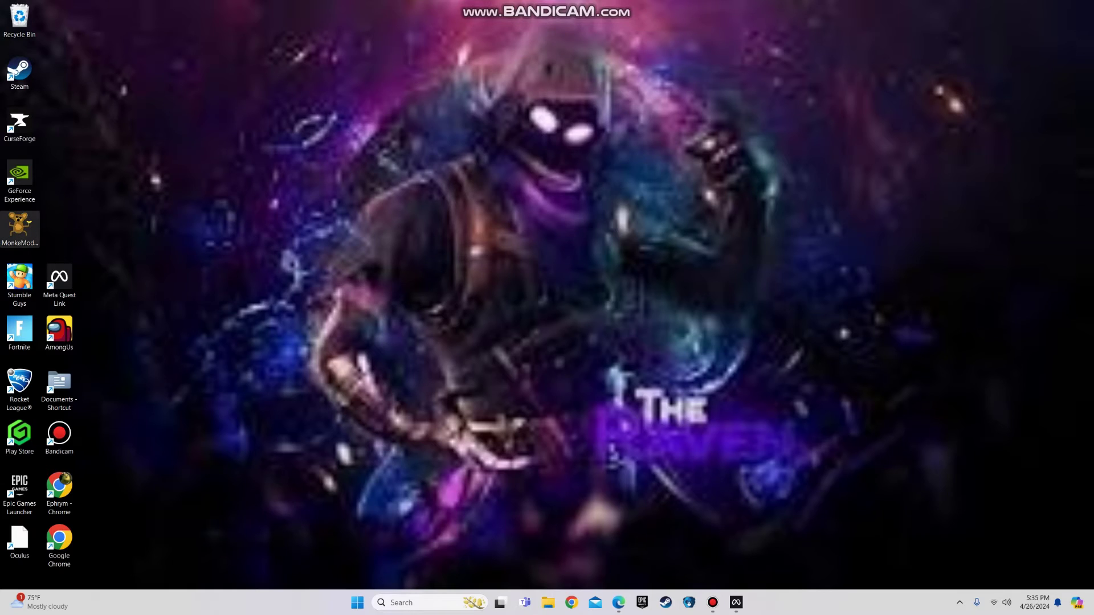
Launch MonkeModManager from the desktop and dismiss its missing-installation error.
{"action": "double_click", "coordinate": [19, 227]}
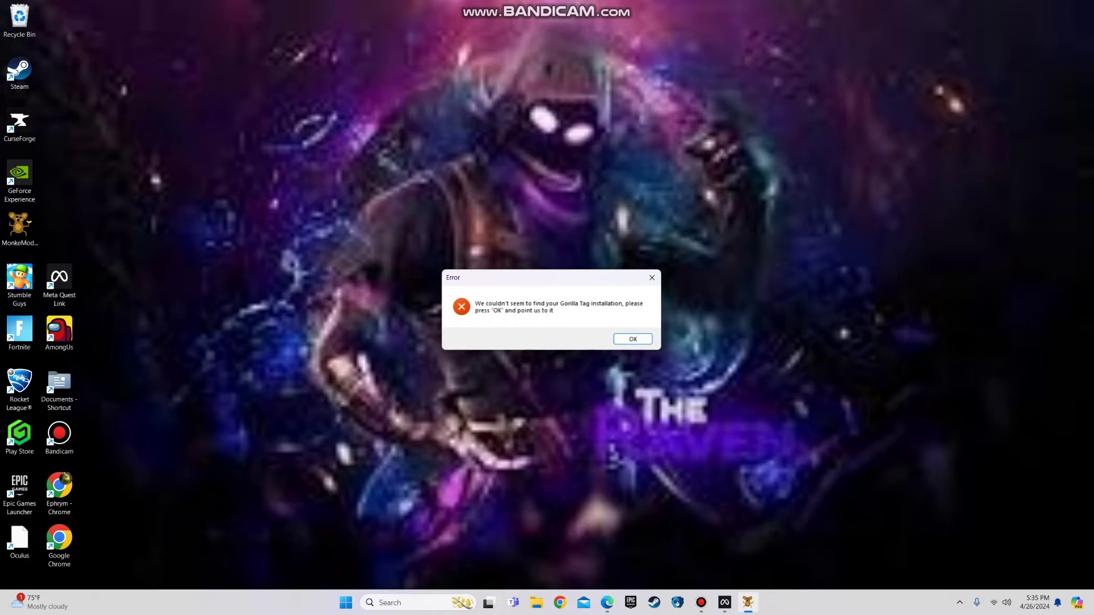
{"action": "key", "text": "Return"}
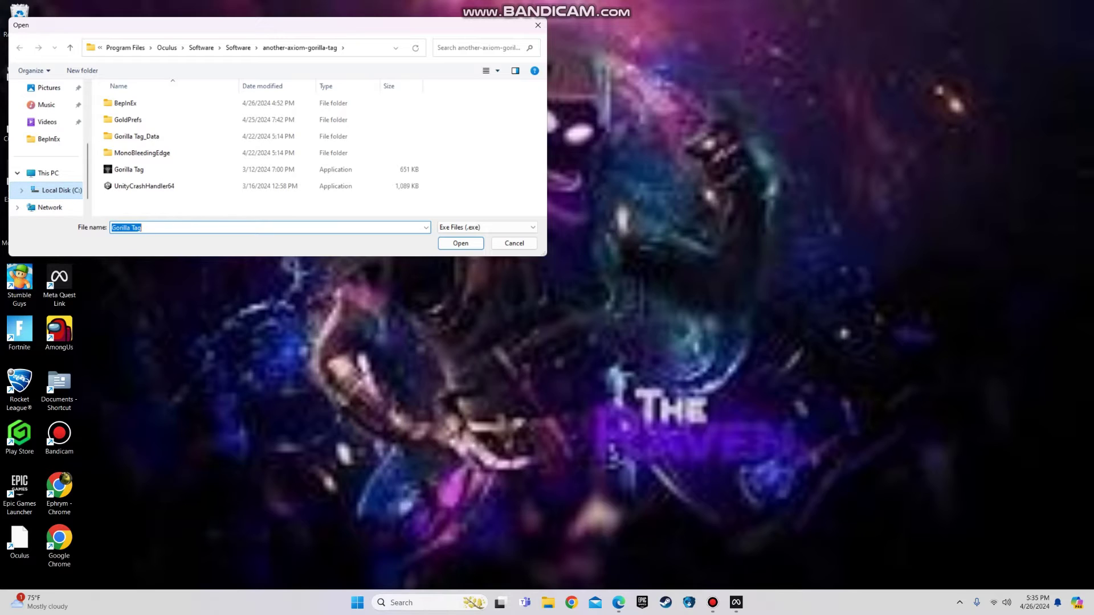
Point Monke Mod Manager to Gorilla Tag.exe in the another-axiom-gorilla-tag folder.
{"action": "left_click", "coordinate": [61, 190]}
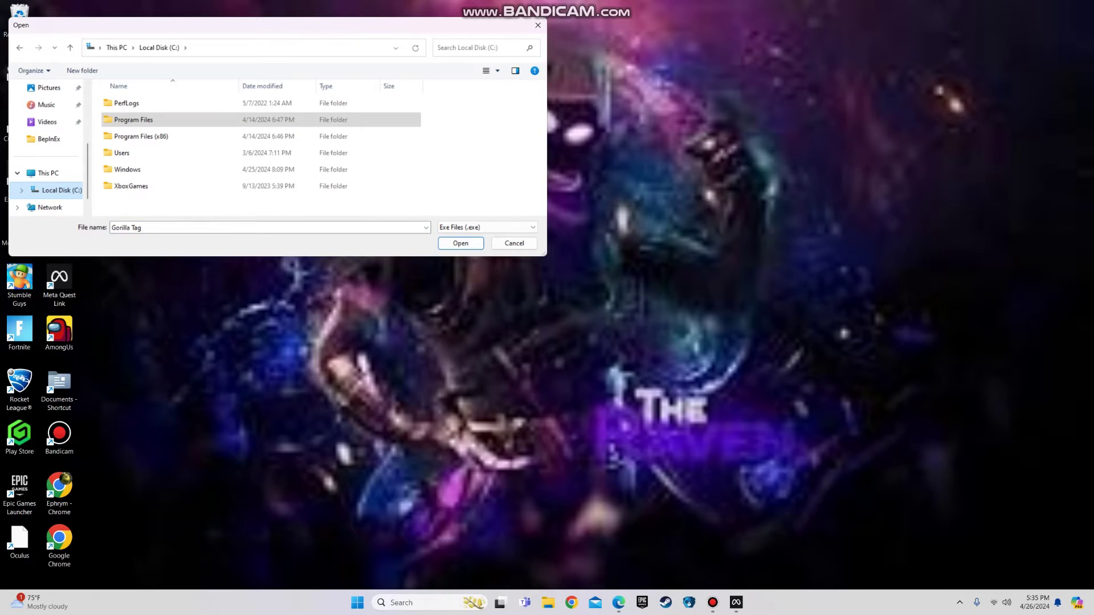
{"action": "double_click", "coordinate": [133, 120]}
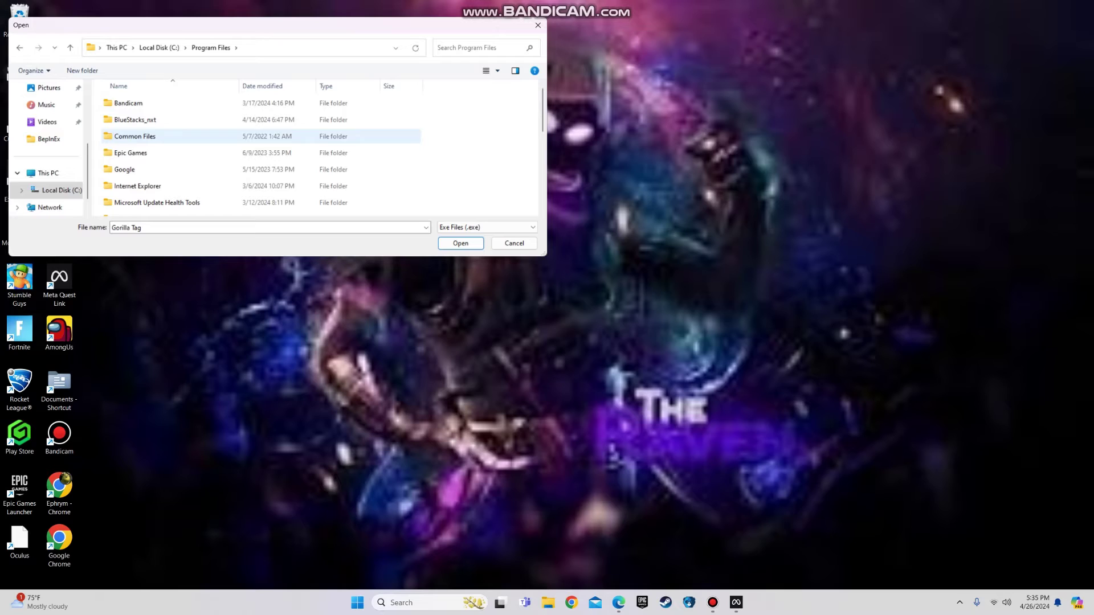
{"action": "scroll", "coordinate": [228, 171], "scroll_direction": "down", "scroll_amount": 5}
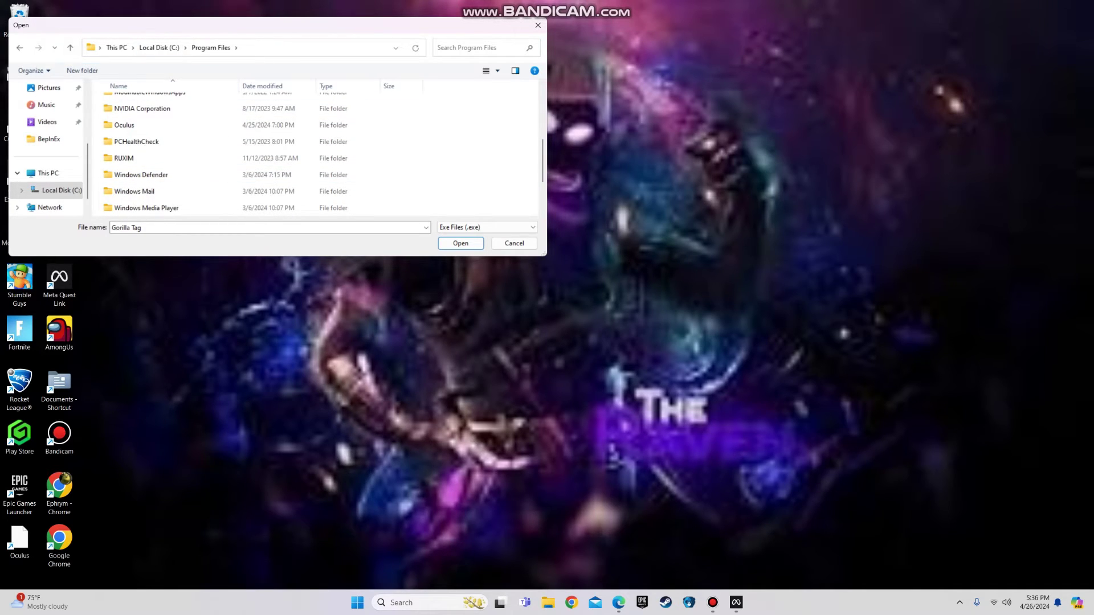
{"action": "key", "text": "alt+Left"}
{"action": "key", "text": "alt+Left"}
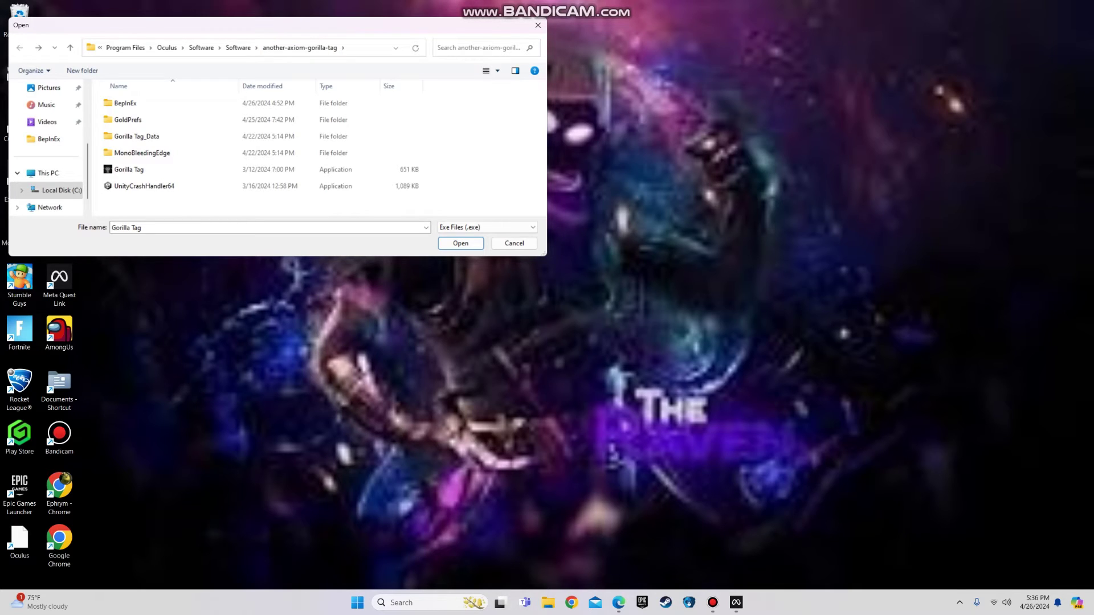
{"action": "left_click", "coordinate": [460, 243]}
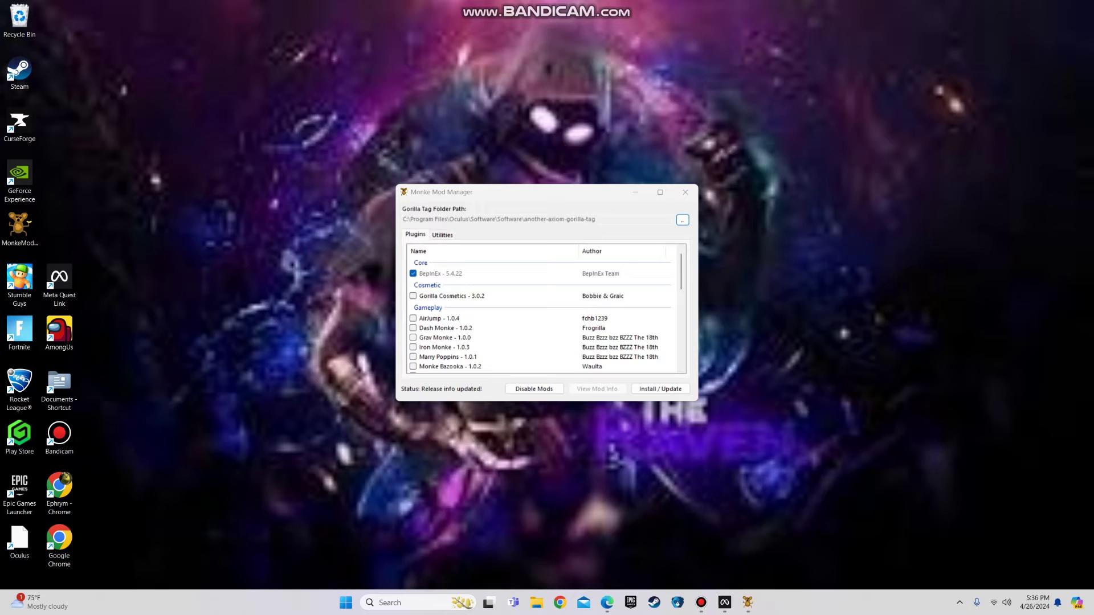
Tick Utilla, TMPLoader, Extenject and Computer Interface, then install them.
{"action": "scroll", "coordinate": [541, 311], "scroll_direction": "down", "scroll_amount": 10}
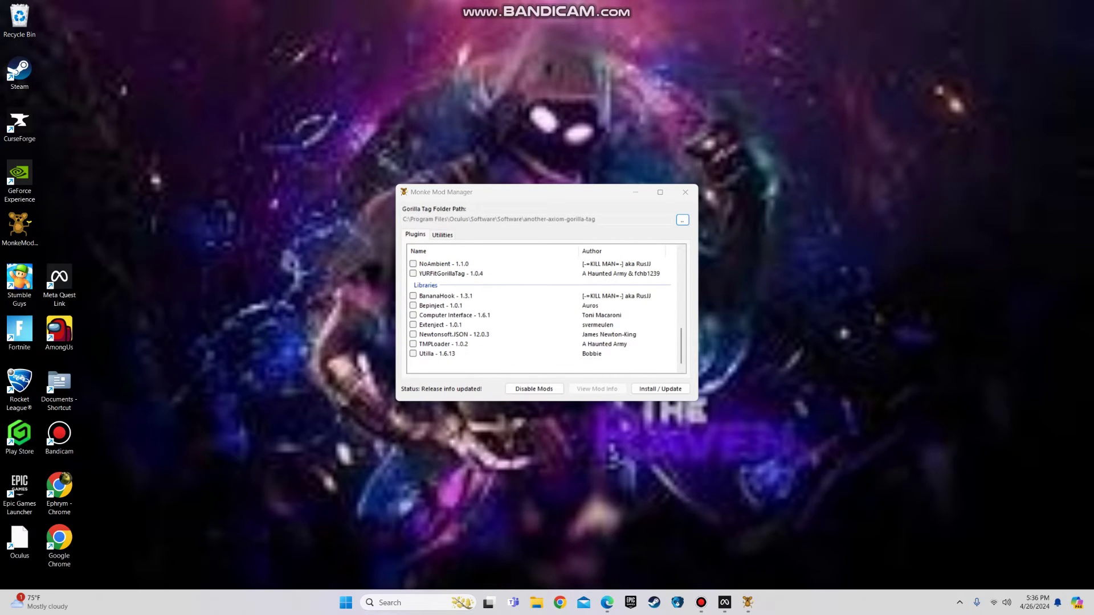
{"action": "left_click", "coordinate": [413, 354]}
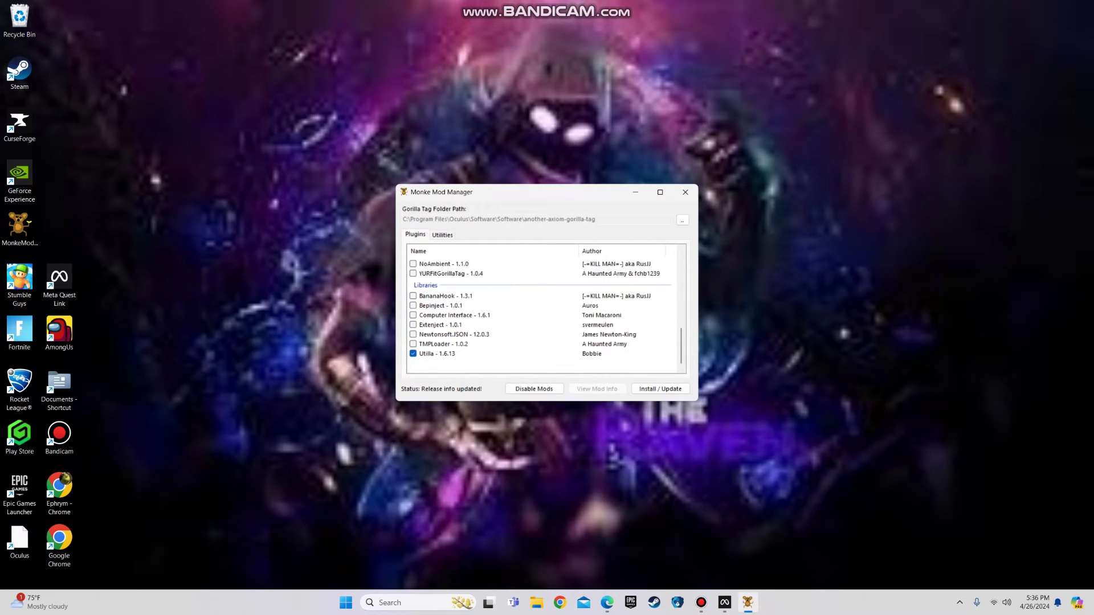
{"action": "left_click", "coordinate": [413, 344]}
{"action": "left_click", "coordinate": [413, 324]}
{"action": "left_click", "coordinate": [413, 315]}
{"action": "left_click", "coordinate": [660, 389]}
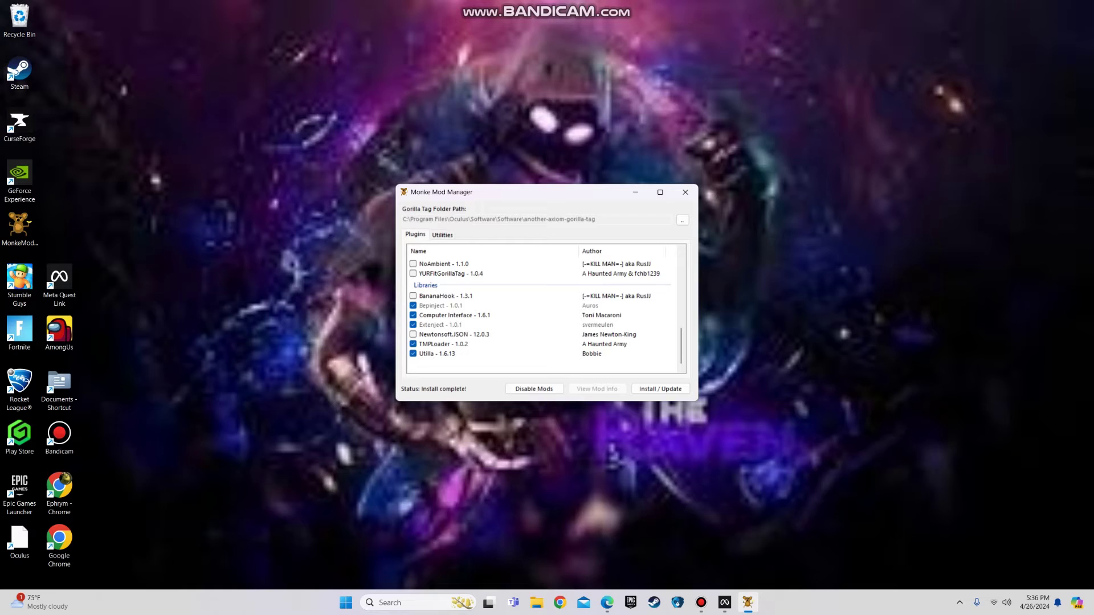
Open the game's BepInEx folder from the mod manager's utilities and arrange the windows side by side.
{"action": "left_click", "coordinate": [442, 235]}
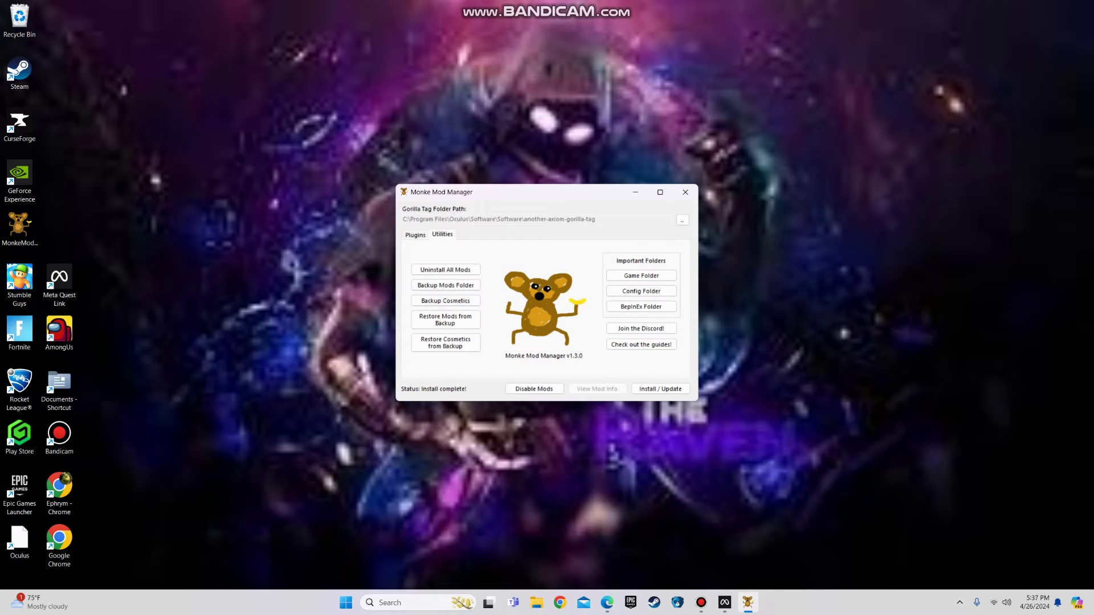
{"action": "key", "text": "super+e"}
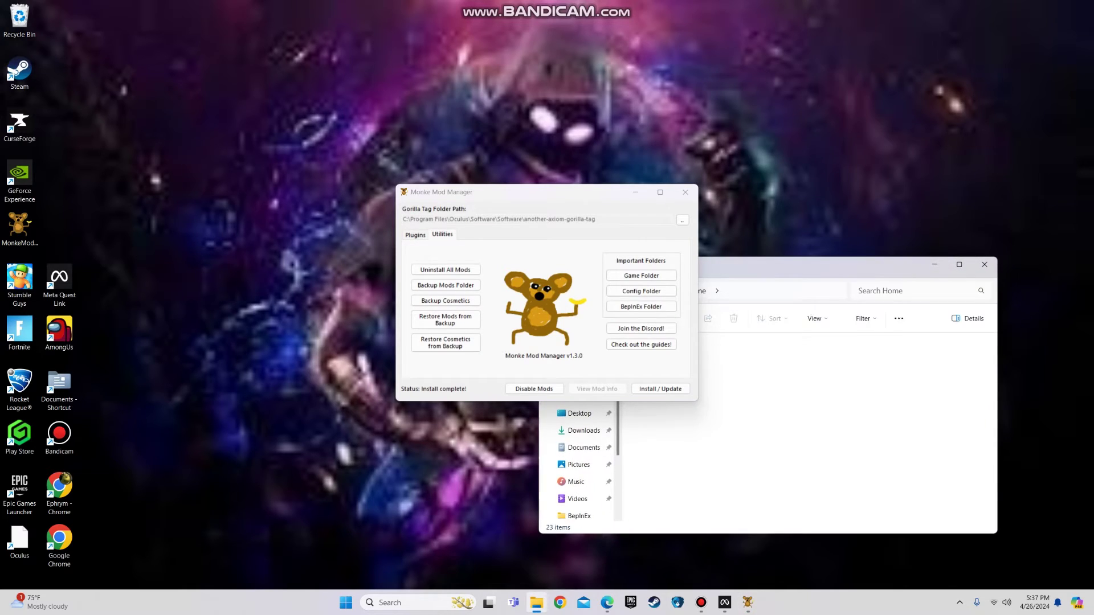
{"action": "left_click_drag", "start_coordinate": [760, 269], "coordinate": [344, 289]}
{"action": "left_click_drag", "start_coordinate": [512, 192], "coordinate": [460, 72]}
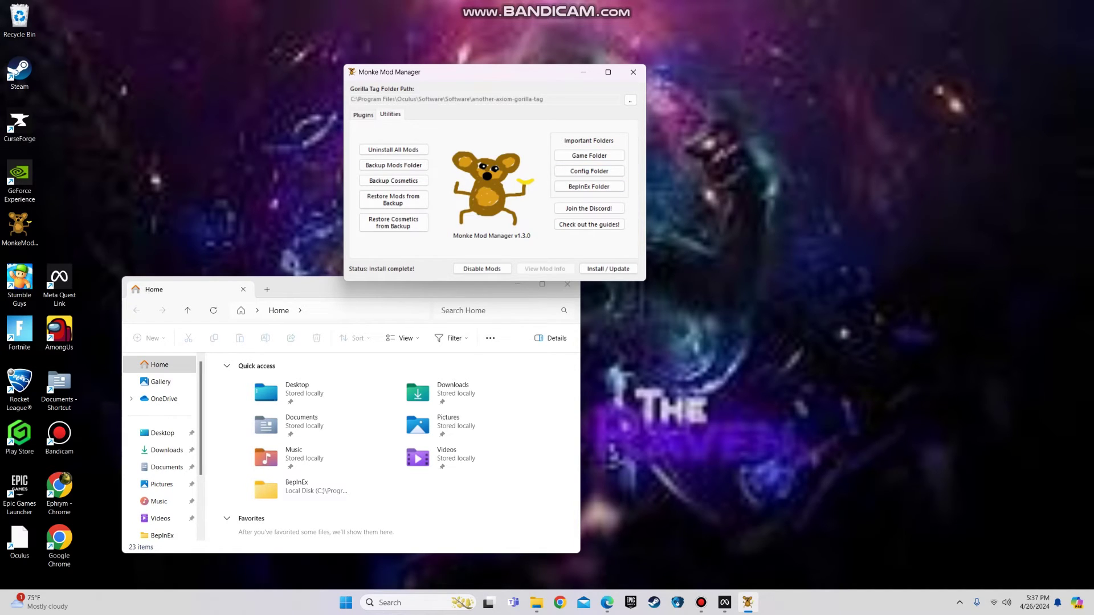
{"action": "left_click", "coordinate": [588, 186]}
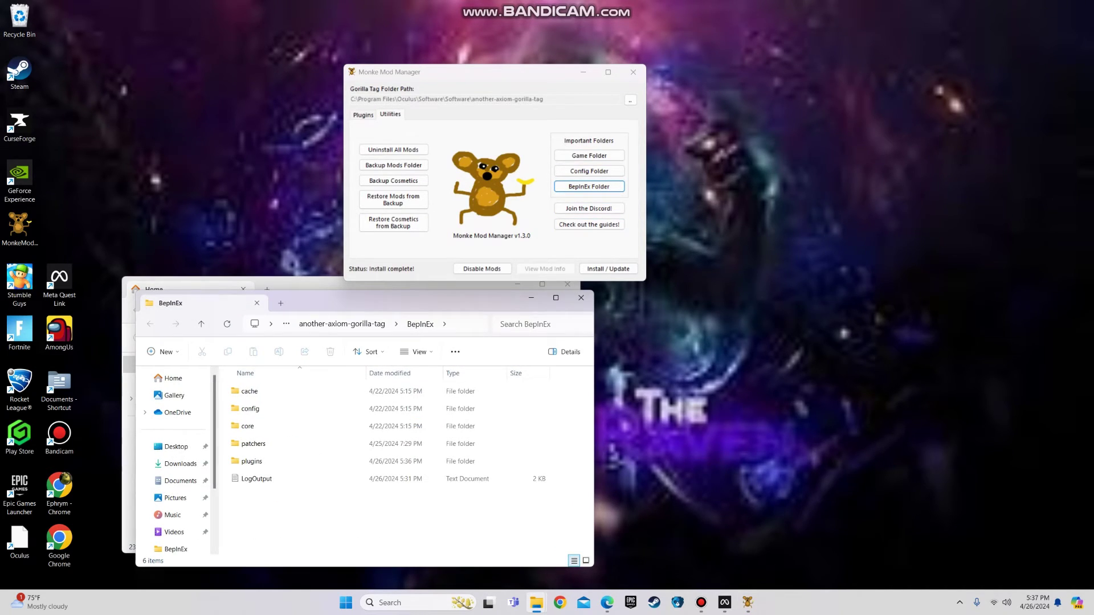
{"action": "mouse_move", "coordinate": [356, 302]}
{"action": "left_mouse_down"}
{"action": "mouse_move", "coordinate": [651, 285]}
{"action": "mouse_move", "coordinate": [826, 293]}
{"action": "mouse_move", "coordinate": [804, 285]}
{"action": "left_mouse_up"}
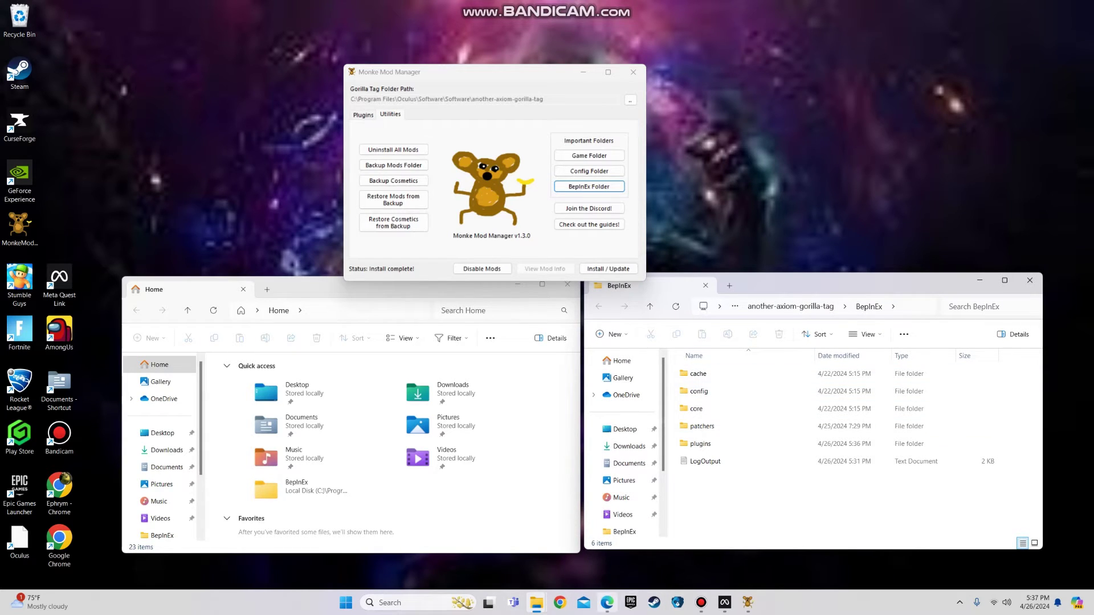
Close Monke Mod Manager and switch Edge to the nugget-reborn-nxo Discord tab.
{"action": "left_click", "coordinate": [606, 602]}
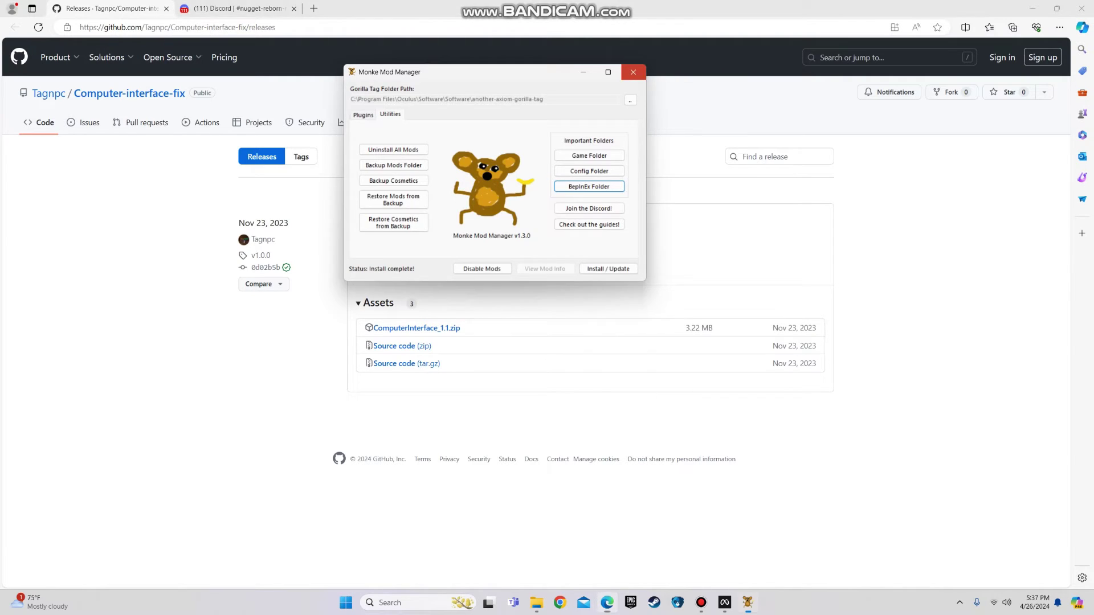
{"action": "left_click", "coordinate": [633, 72]}
{"action": "key", "text": "ctrl+Tab"}
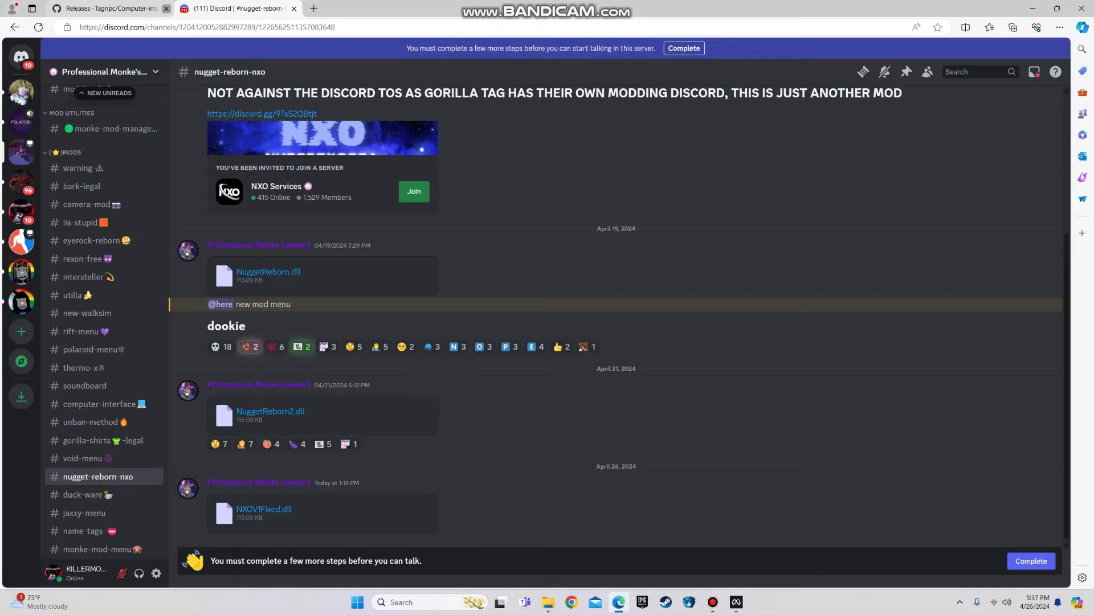
Close the GitHub Releases tab and open a new File Explorer window over Discord.
{"action": "left_click", "coordinate": [166, 9]}
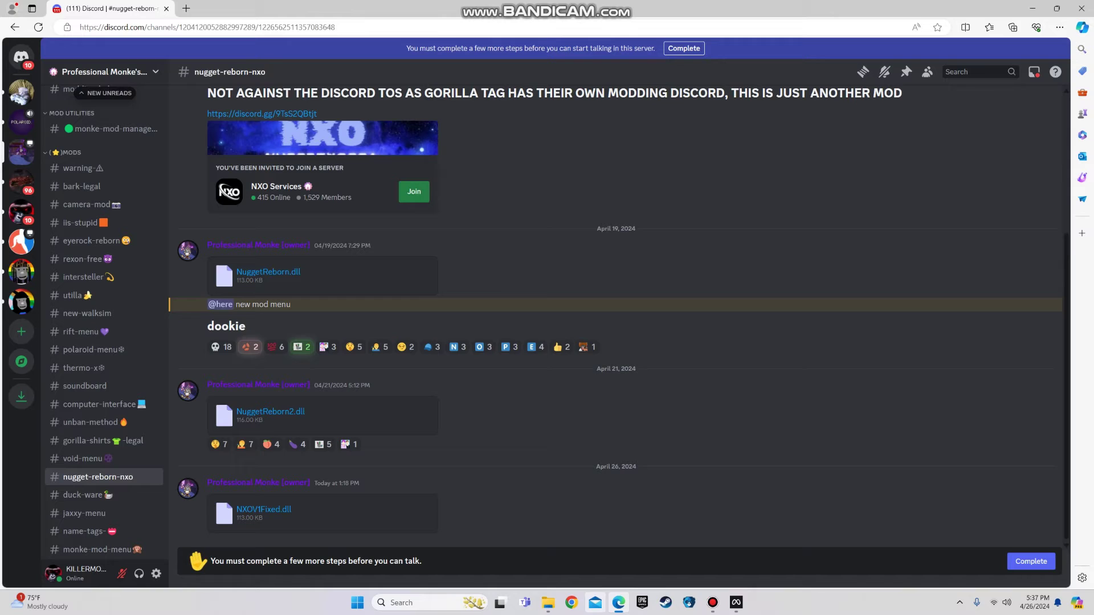
{"action": "key", "text": "super+e"}
Bring up the Home and BepInEx Explorer windows and open the BepInEx plugins folder.
{"action": "mouse_move", "coordinate": [548, 602]}
{"action": "left_click", "coordinate": [496, 549]}
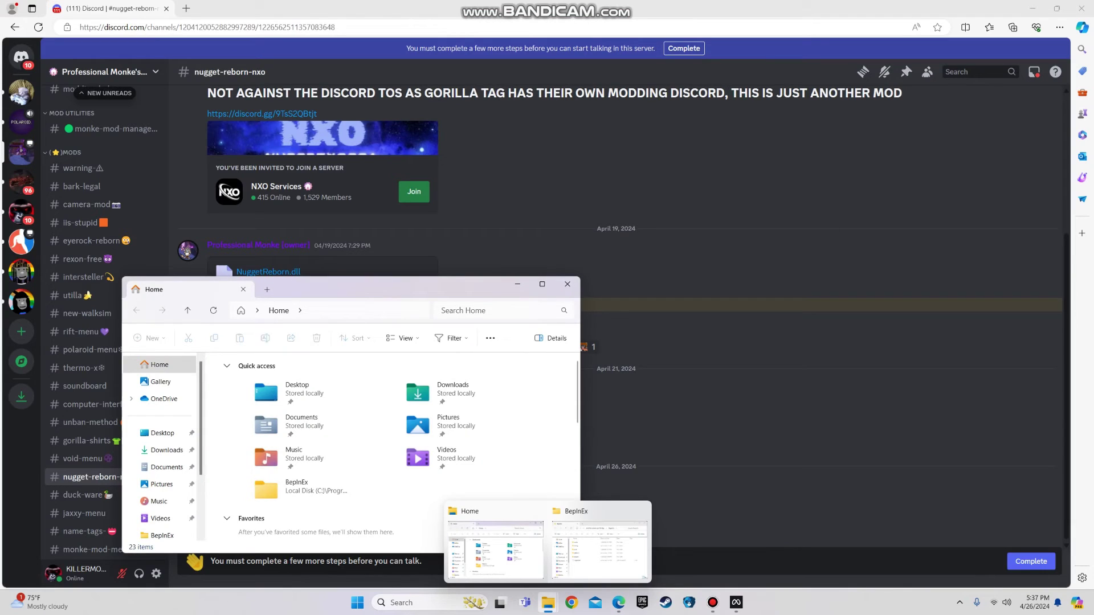
{"action": "left_click", "coordinate": [600, 550]}
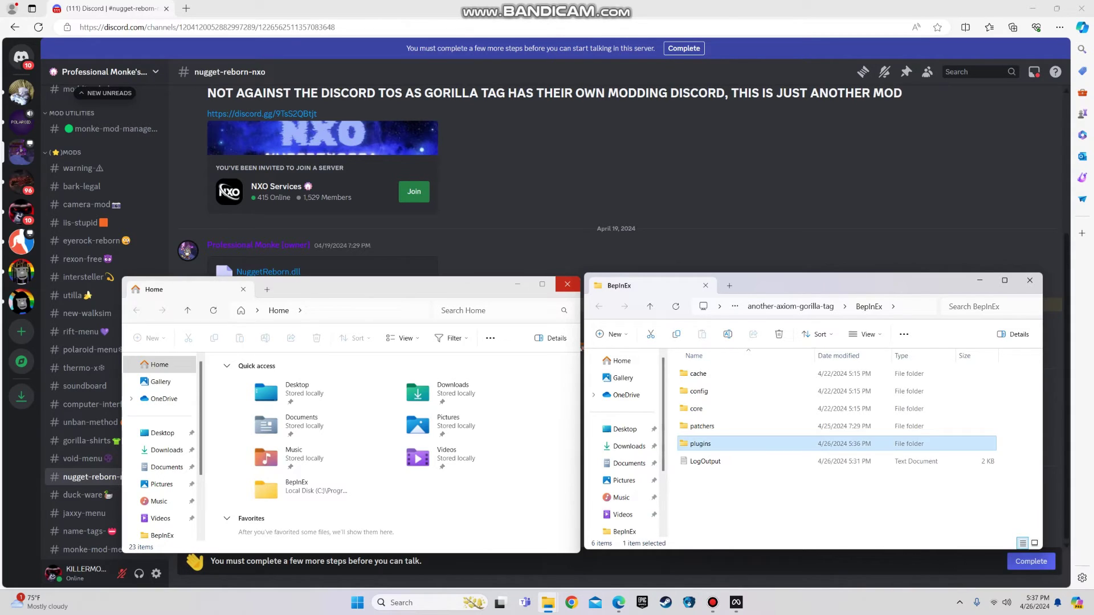
{"action": "double_click", "coordinate": [700, 444]}
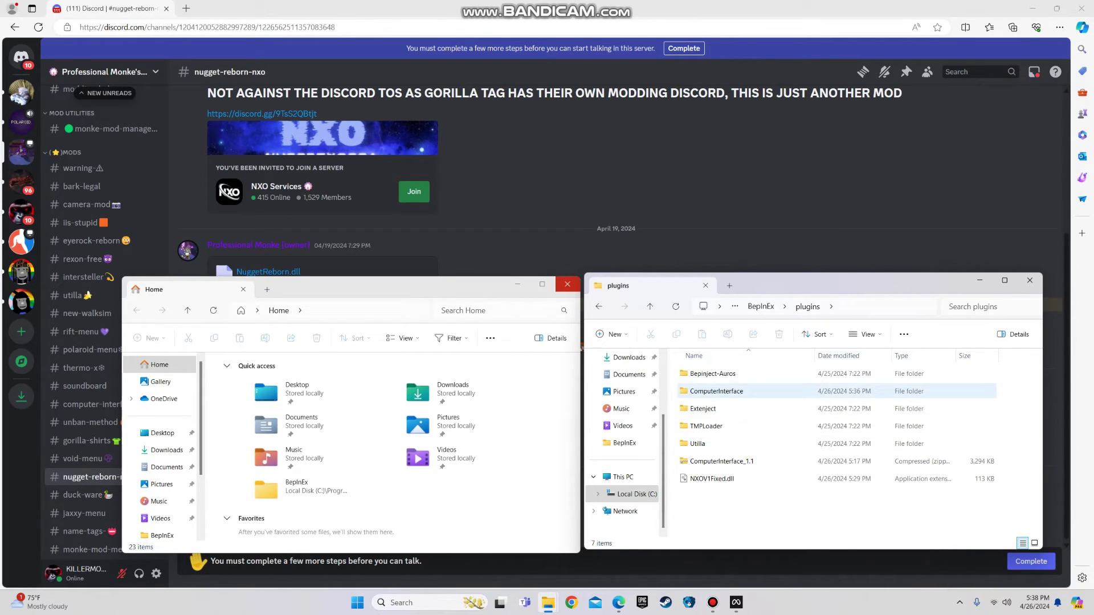
Delete ComputerInterface, ComputerInterface_1.1 and NXOV1Fixed.dll, leaving Bepinject-Auros, Extenject, TMPLoader and Utilla.
{"action": "right_click", "coordinate": [715, 392]}
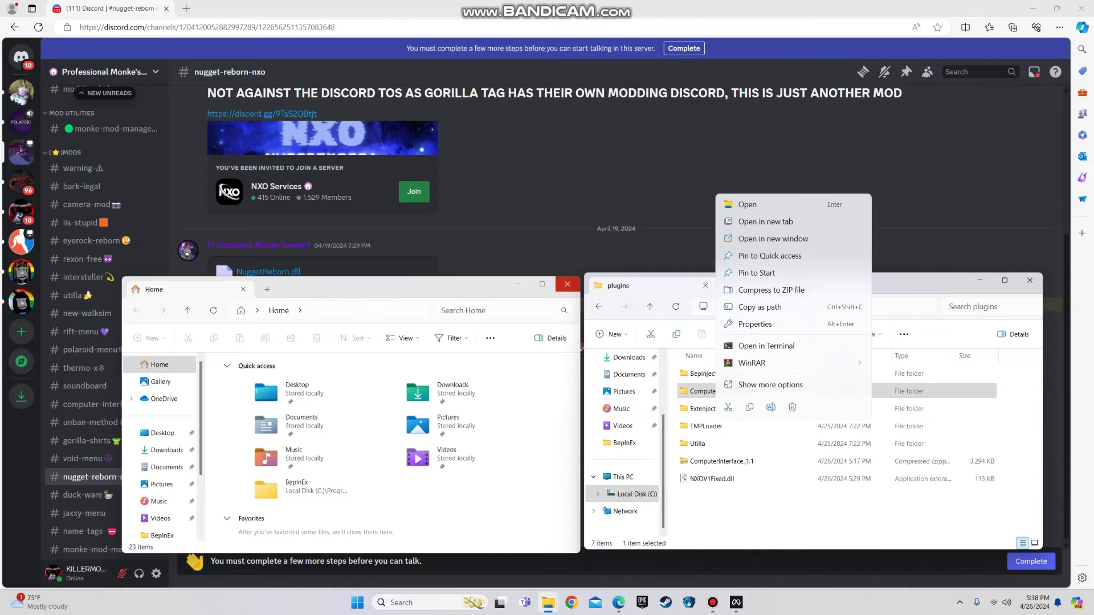
{"action": "left_click", "coordinate": [791, 406]}
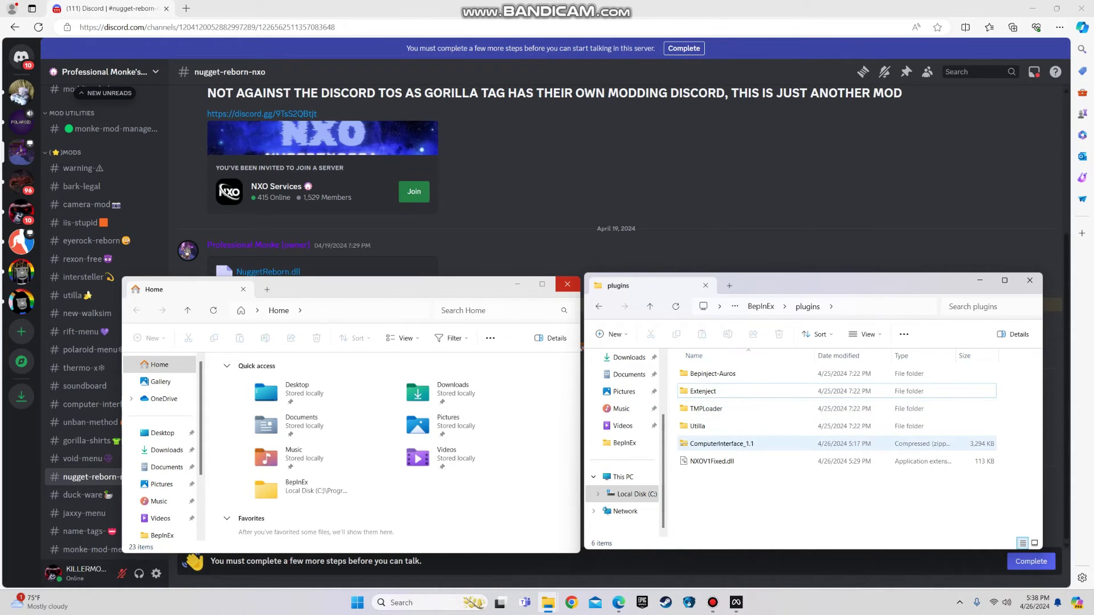
{"action": "right_click", "coordinate": [748, 444]}
{"action": "left_click", "coordinate": [846, 454]}
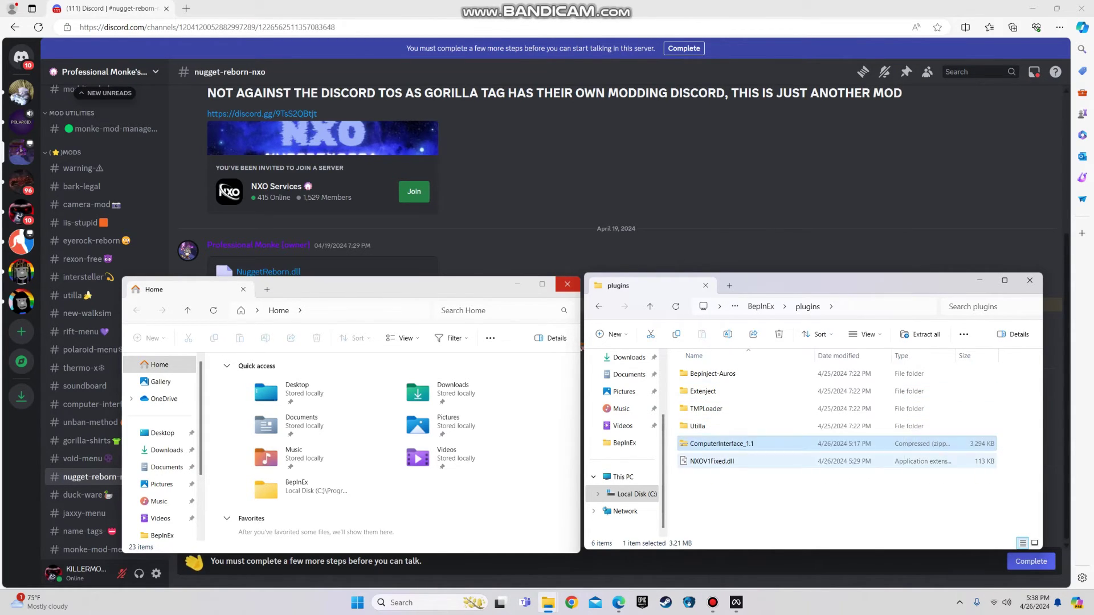
{"action": "right_click", "coordinate": [745, 480]}
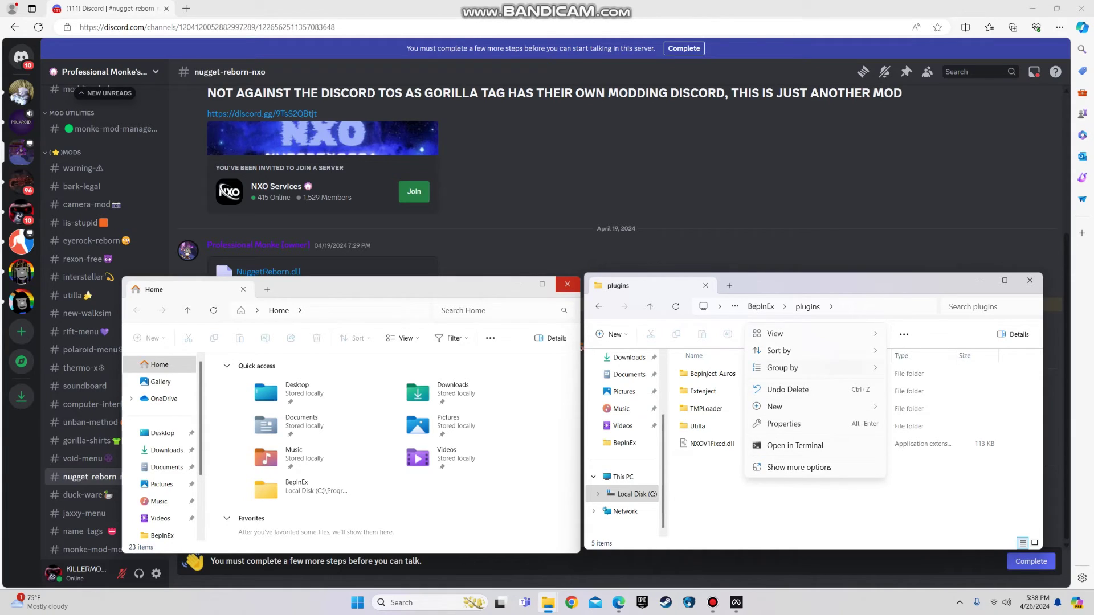
{"action": "right_click", "coordinate": [701, 443]}
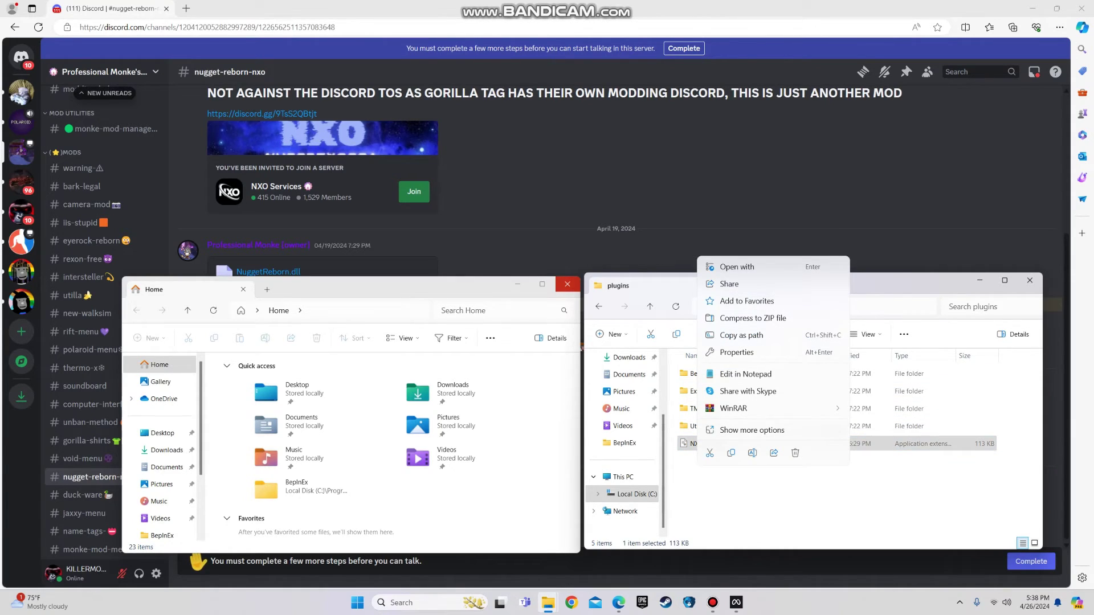
{"action": "left_click", "coordinate": [795, 453]}
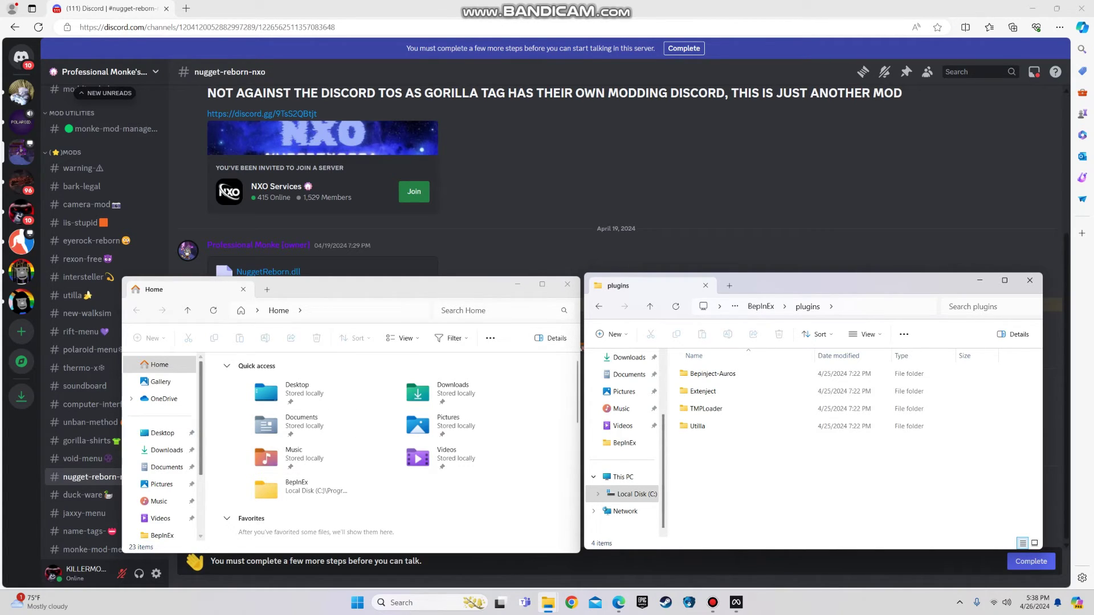
Minimize Edge and restore the deleted ComputerInterface_1.1 zip in plugins.
{"action": "left_click", "coordinate": [167, 450]}
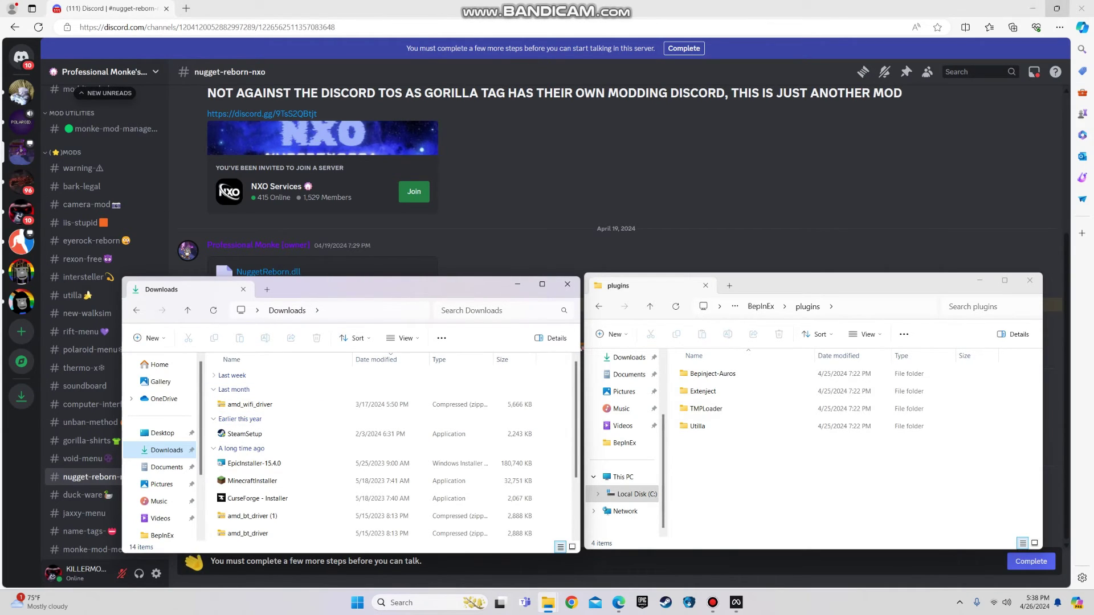
{"action": "left_click", "coordinate": [1032, 8]}
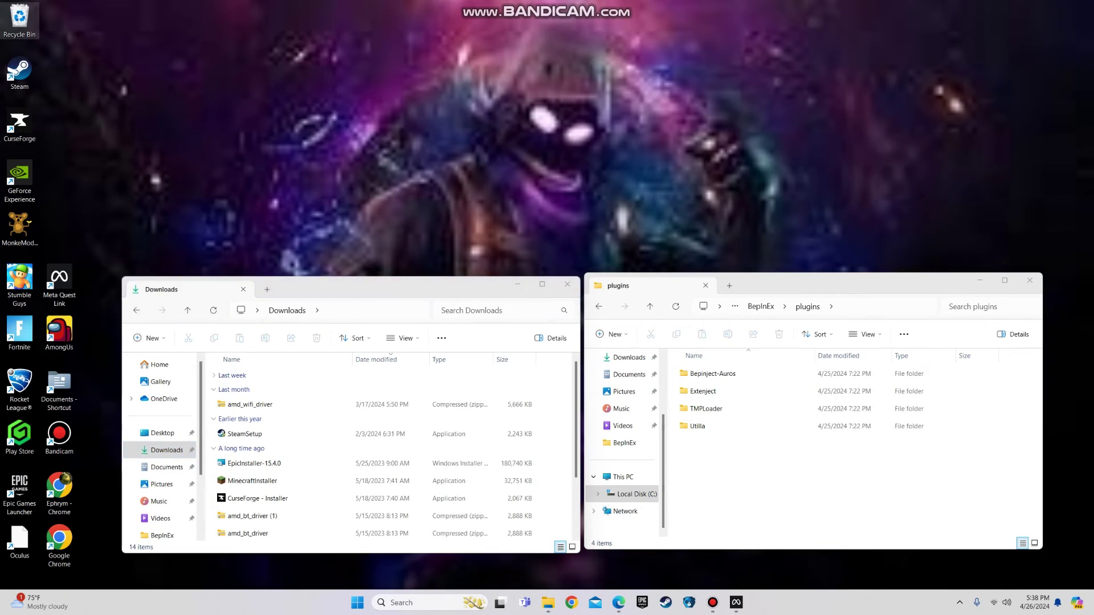
{"action": "key", "text": "ctrl+v"}
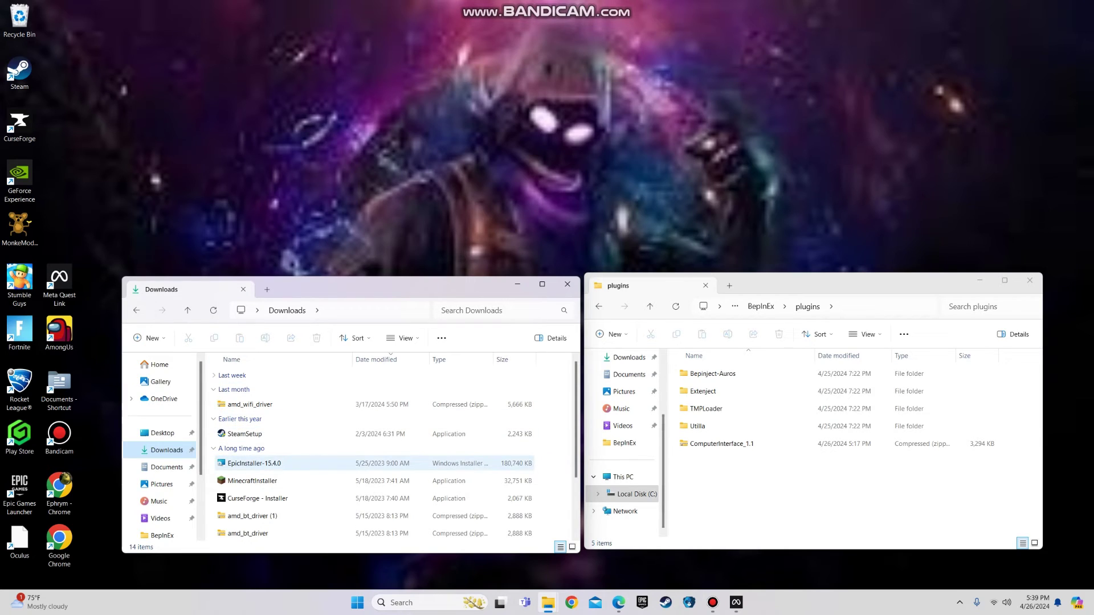
{"action": "scroll", "coordinate": [370, 462], "scroll_direction": "down", "scroll_amount": 2}
{"action": "scroll", "coordinate": [371, 462], "scroll_direction": "up", "scroll_amount": 3}
{"action": "scroll", "coordinate": [370, 462], "scroll_direction": "down", "scroll_amount": 2}
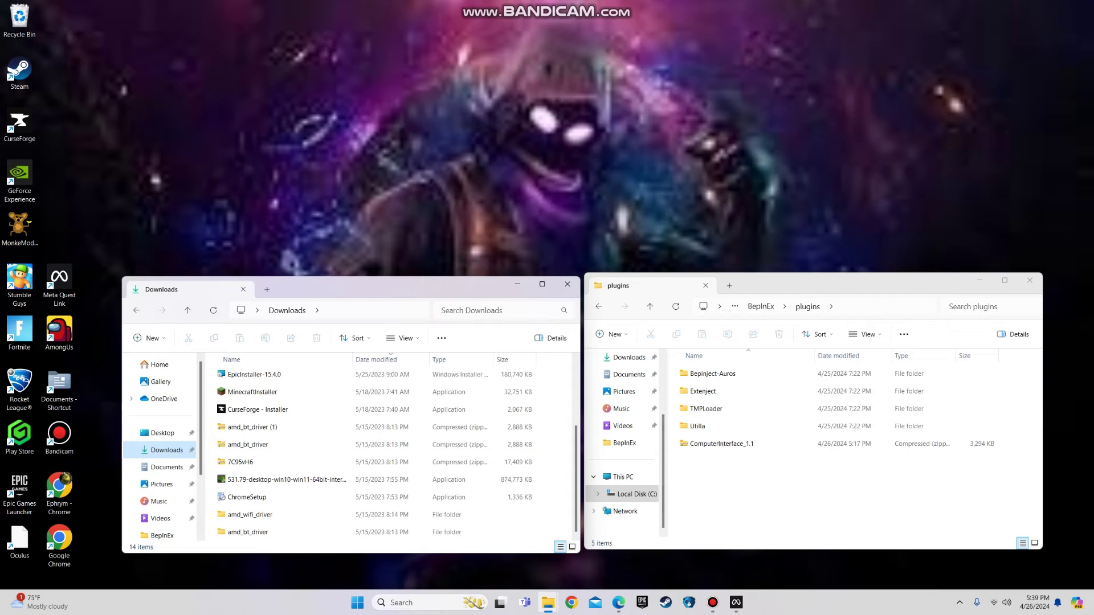
Drag ComputerInterface_1.1 into Downloads, producing a new amd_wifi_driver zip there.
{"action": "mouse_move", "coordinate": [717, 444]}
{"action": "left_mouse_down"}
{"action": "mouse_move", "coordinate": [236, 375]}
{"action": "mouse_move", "coordinate": [255, 409]}
{"action": "left_mouse_up"}
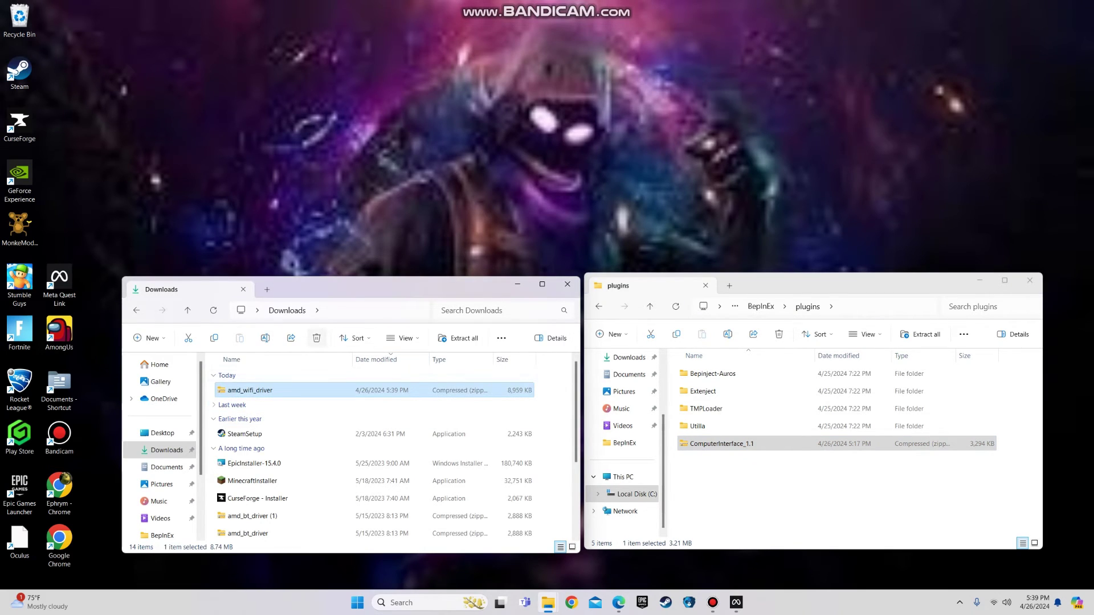
{"action": "left_click", "coordinate": [137, 310]}
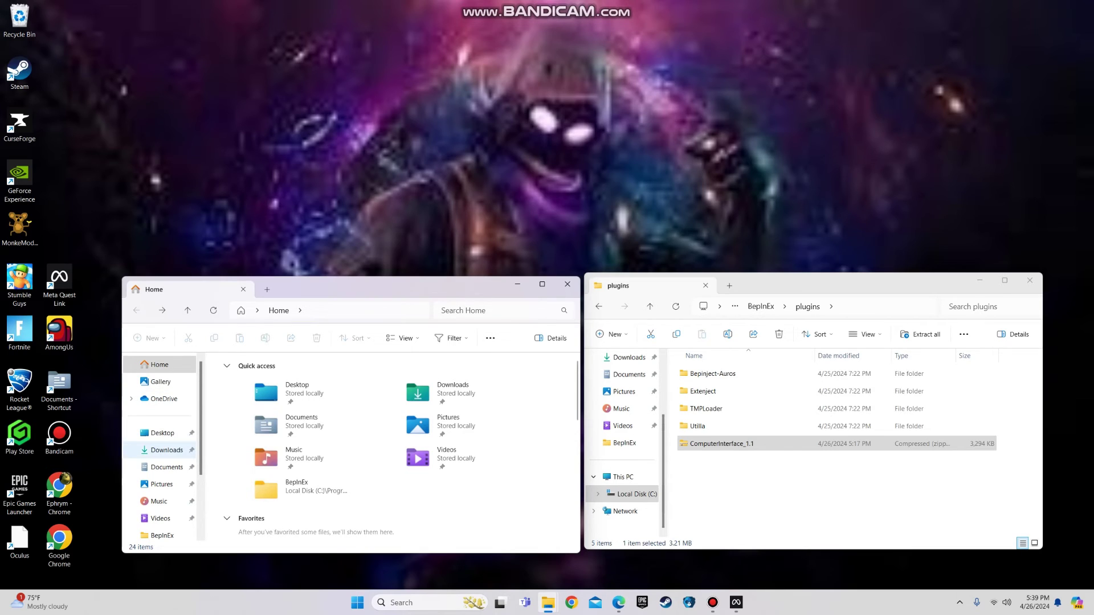
{"action": "left_click", "coordinate": [162, 433]}
{"action": "left_click", "coordinate": [167, 450]}
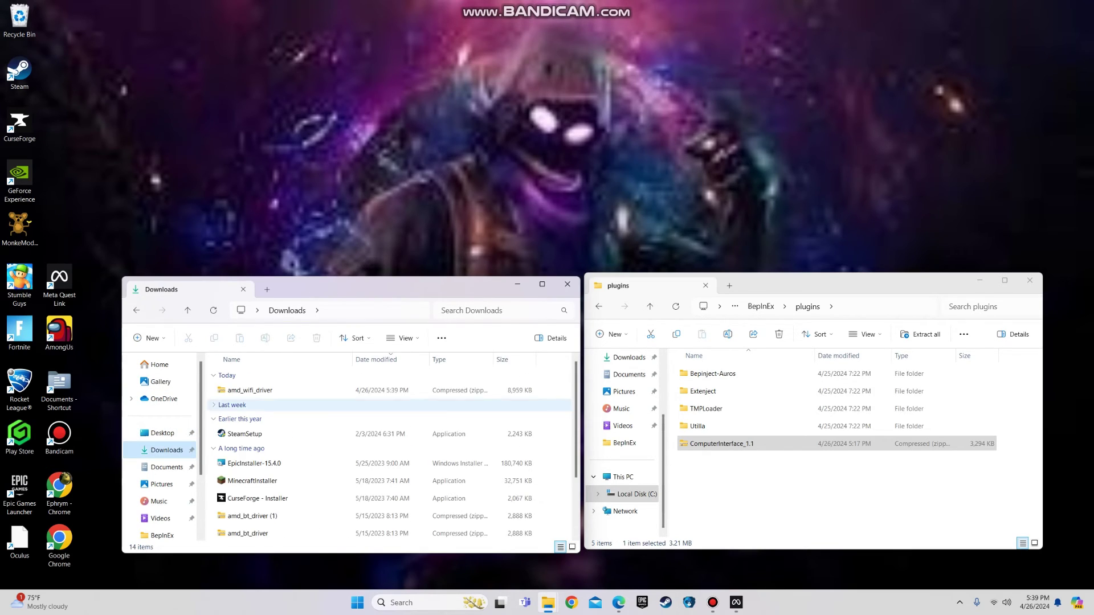
Pull ComputerInterface_1.1 out of the amd_wifi_driver archive into Downloads, then return to Discord in Edge.
{"action": "double_click", "coordinate": [245, 390]}
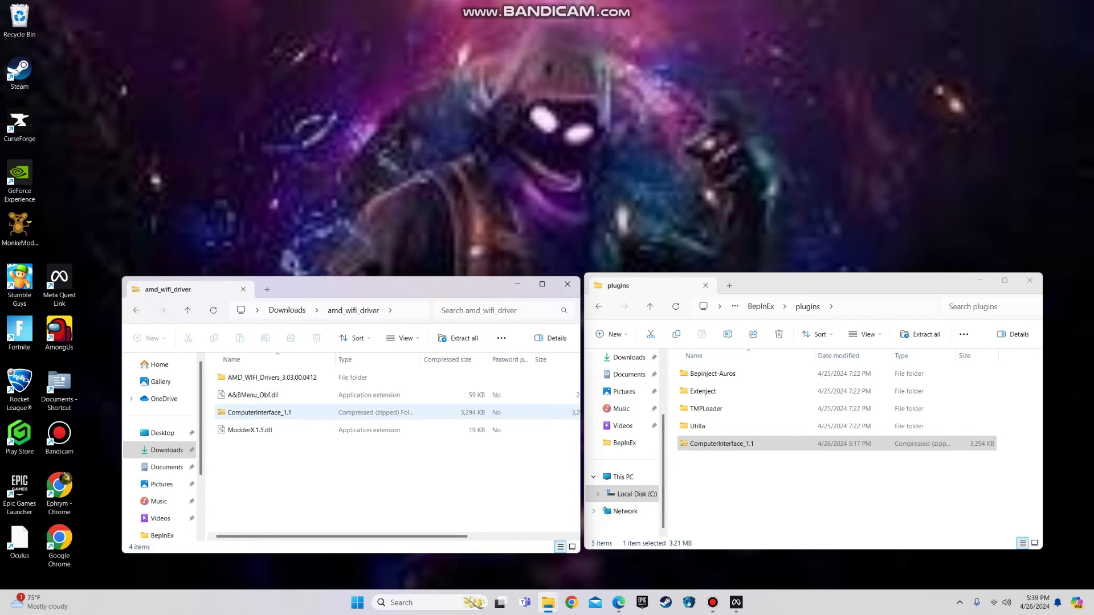
{"action": "mouse_move", "coordinate": [250, 412]}
{"action": "left_mouse_down"}
{"action": "mouse_move", "coordinate": [171, 384]}
{"action": "mouse_move", "coordinate": [165, 452]}
{"action": "left_mouse_up"}
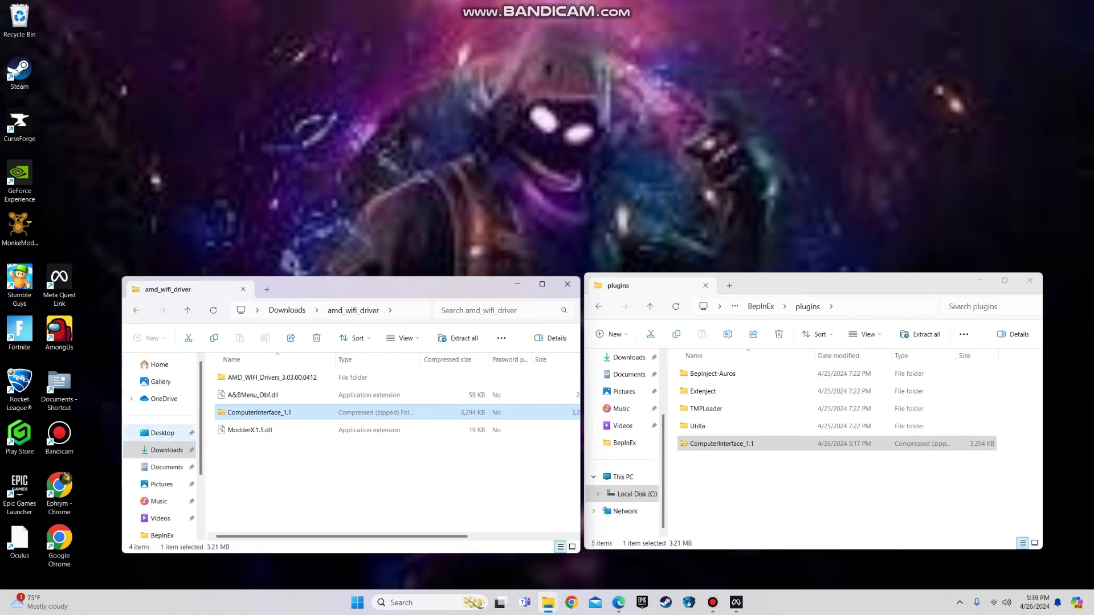
{"action": "left_click", "coordinate": [165, 450]}
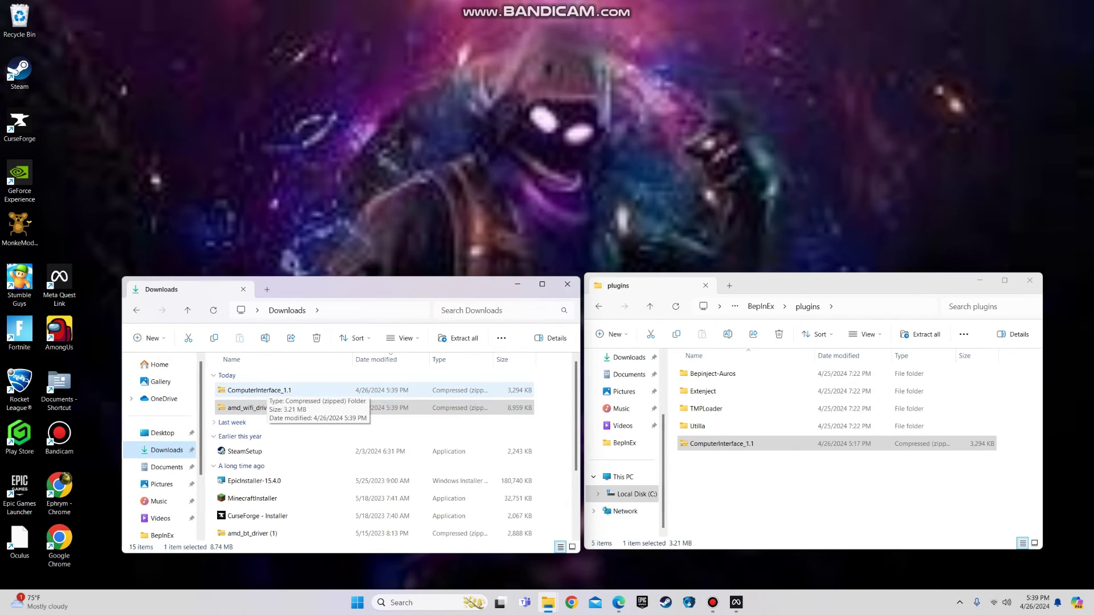
{"action": "left_click", "coordinate": [245, 408]}
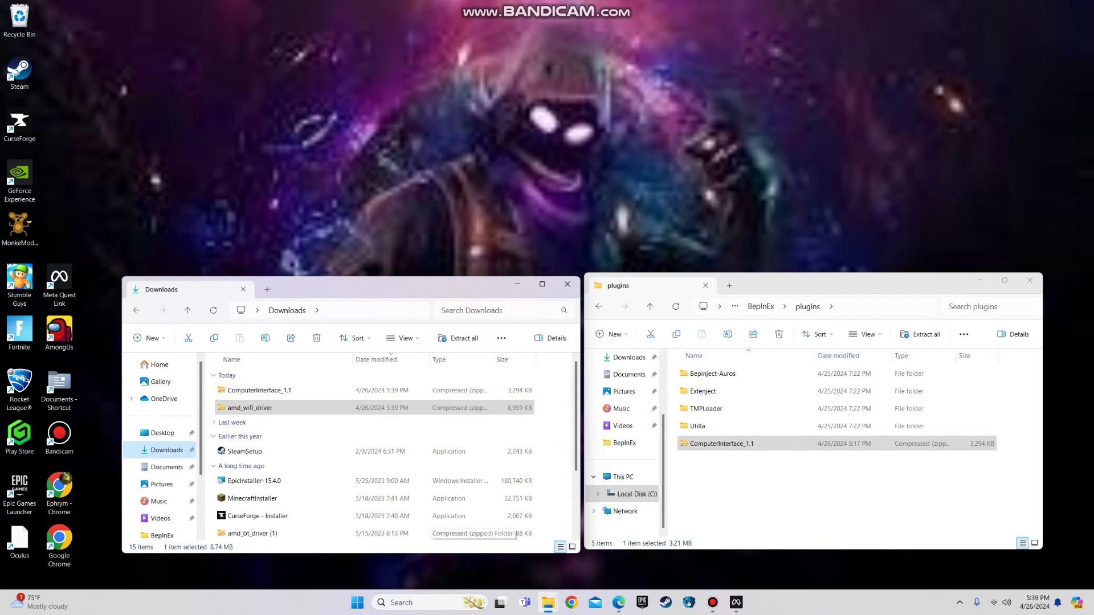
{"action": "left_click", "coordinate": [665, 602]}
{"action": "left_click", "coordinate": [619, 602]}
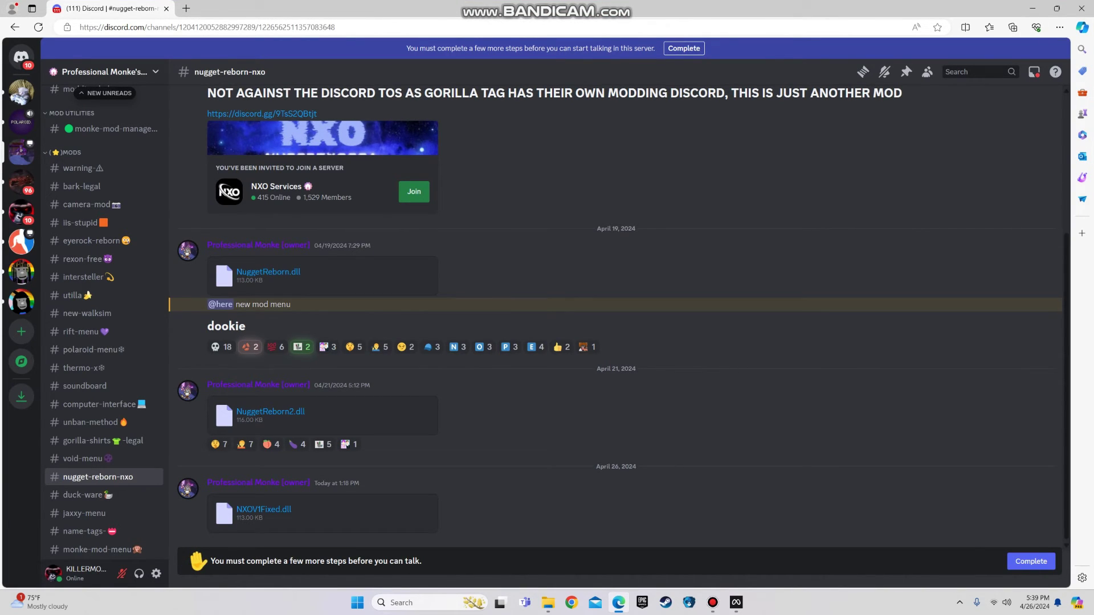
Minimize the Edge Discord window to reveal the Downloads and plugins folders.
{"action": "left_click", "coordinate": [1032, 8]}
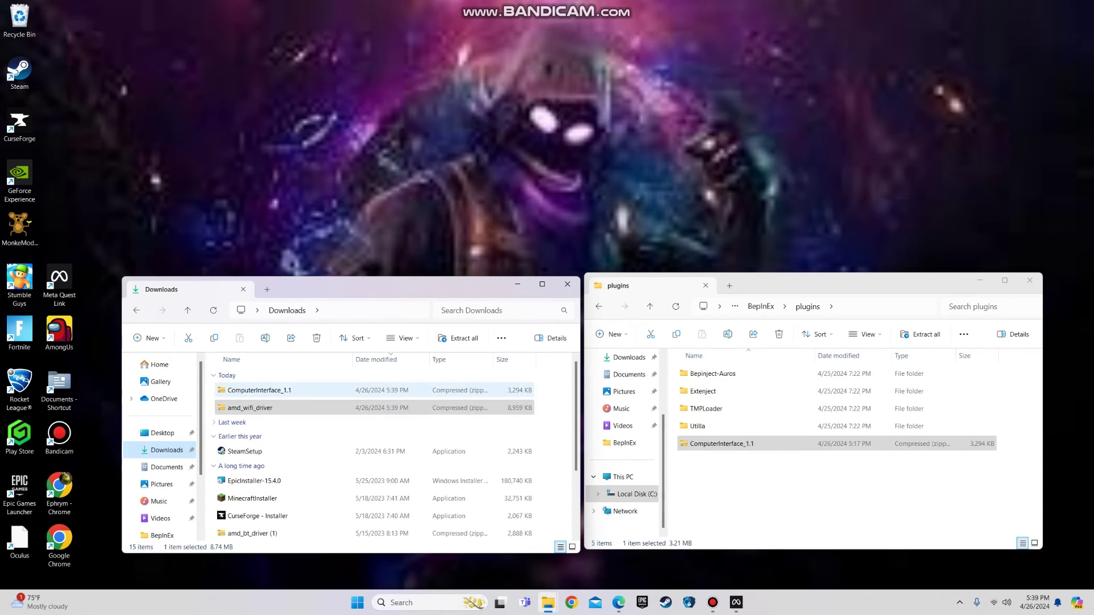
Get NuggetReborn2.dll into Downloads beside ComputerInterface_1.1, bringing the folder to 16 items.
{"action": "left_click", "coordinate": [250, 408]}
{"action": "mouse_move", "coordinate": [253, 390]}
{"action": "left_mouse_down"}
{"action": "mouse_move", "coordinate": [317, 406]}
{"action": "mouse_move", "coordinate": [288, 405]}
{"action": "mouse_move", "coordinate": [626, 358]}
{"action": "left_mouse_up"}
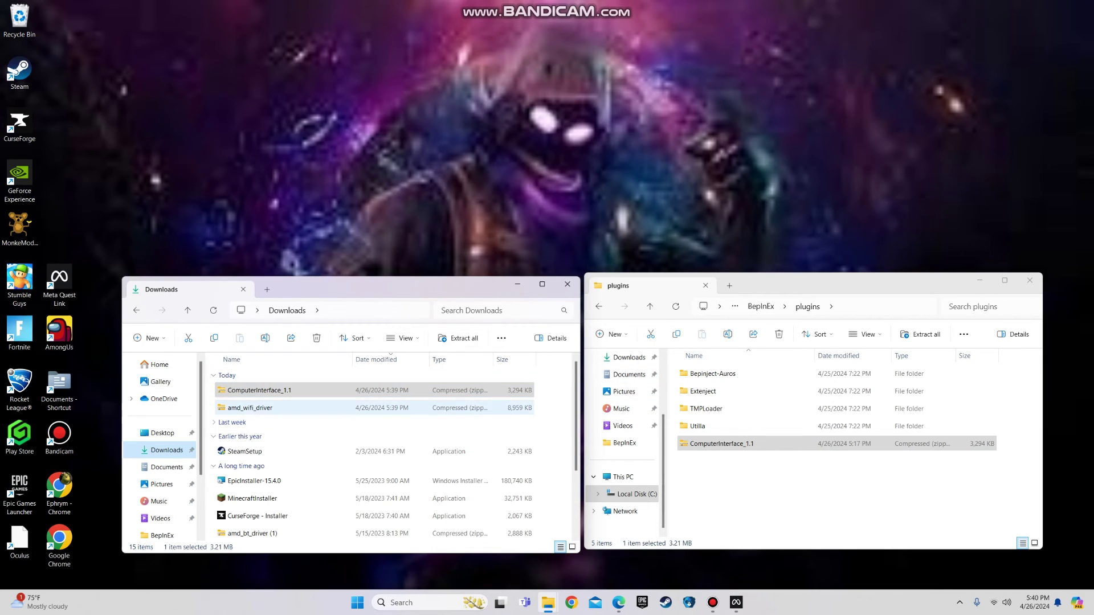
{"action": "left_click", "coordinate": [259, 391]}
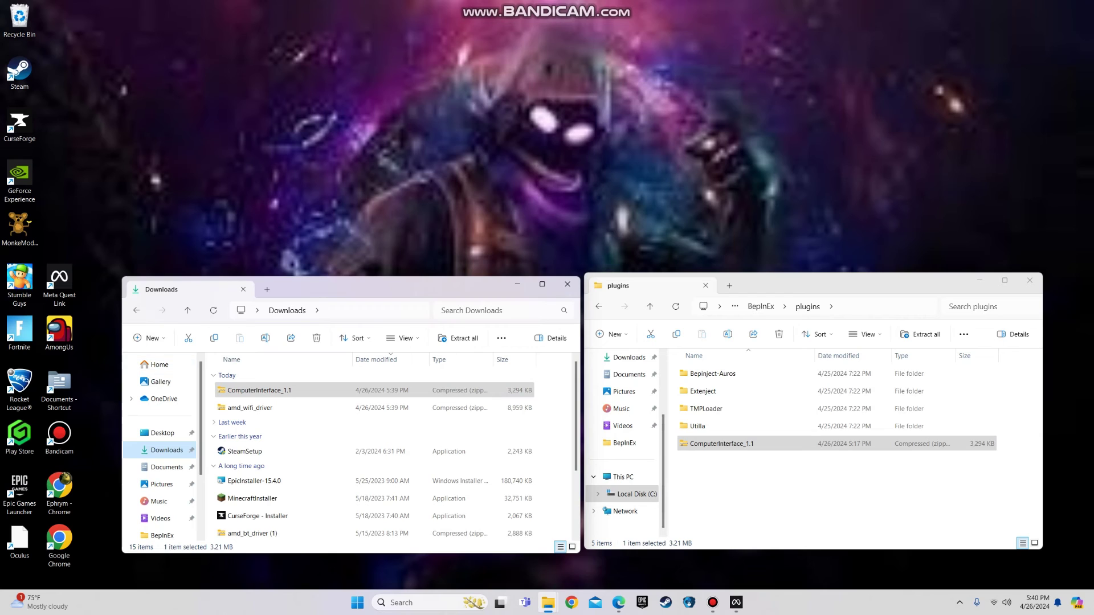
{"action": "left_click", "coordinate": [19, 19]}
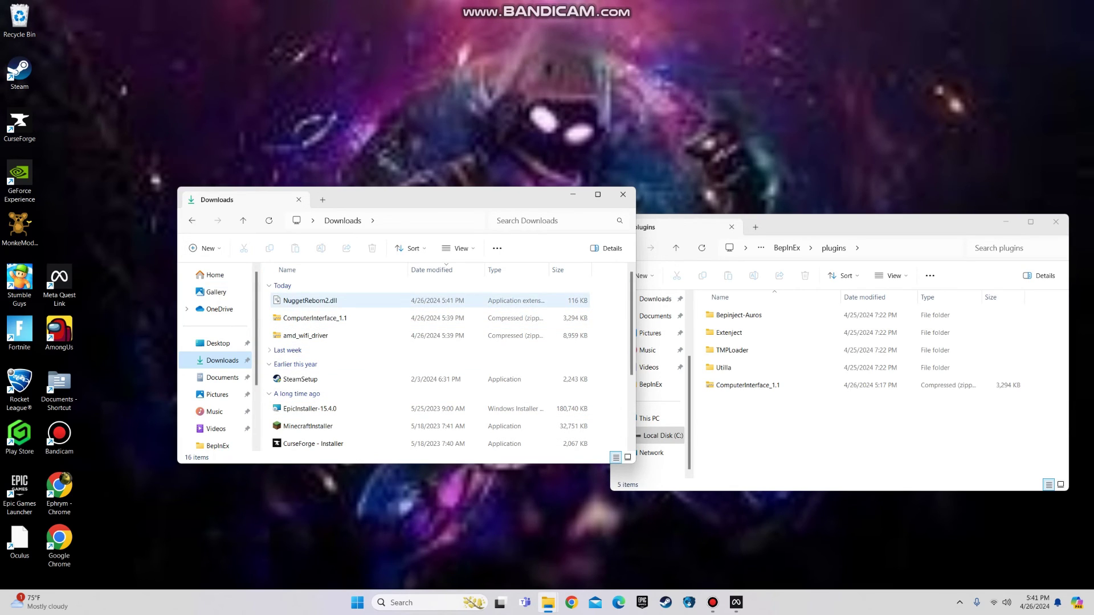
Move NuggetReborn2.dll from Downloads into the BepInEx plugins folder, now holding 6 items.
{"action": "left_click_drag", "start_coordinate": [399, 196], "coordinate": [323, 178]}
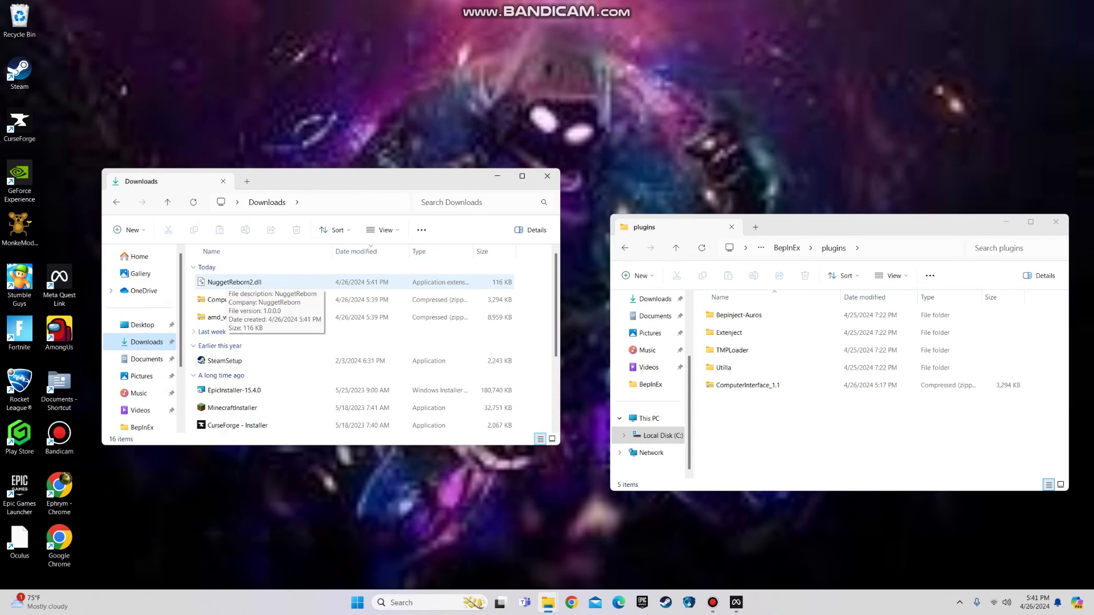
{"action": "mouse_move", "coordinate": [228, 282]}
{"action": "left_mouse_down"}
{"action": "mouse_move", "coordinate": [397, 279]}
{"action": "mouse_move", "coordinate": [746, 412]}
{"action": "left_mouse_up"}
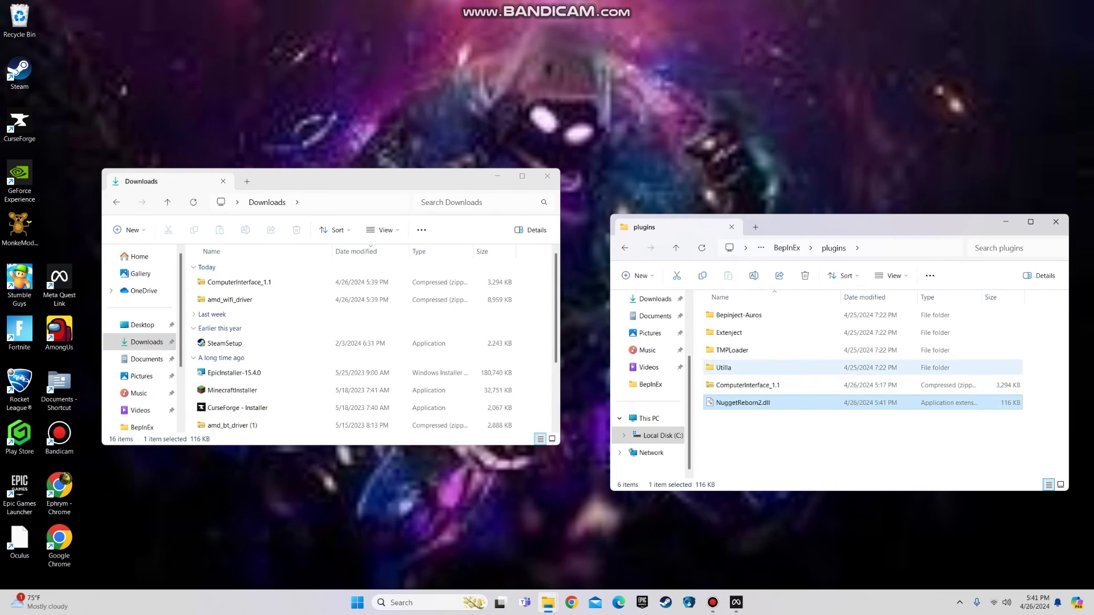
{"action": "left_click", "coordinate": [736, 602]}
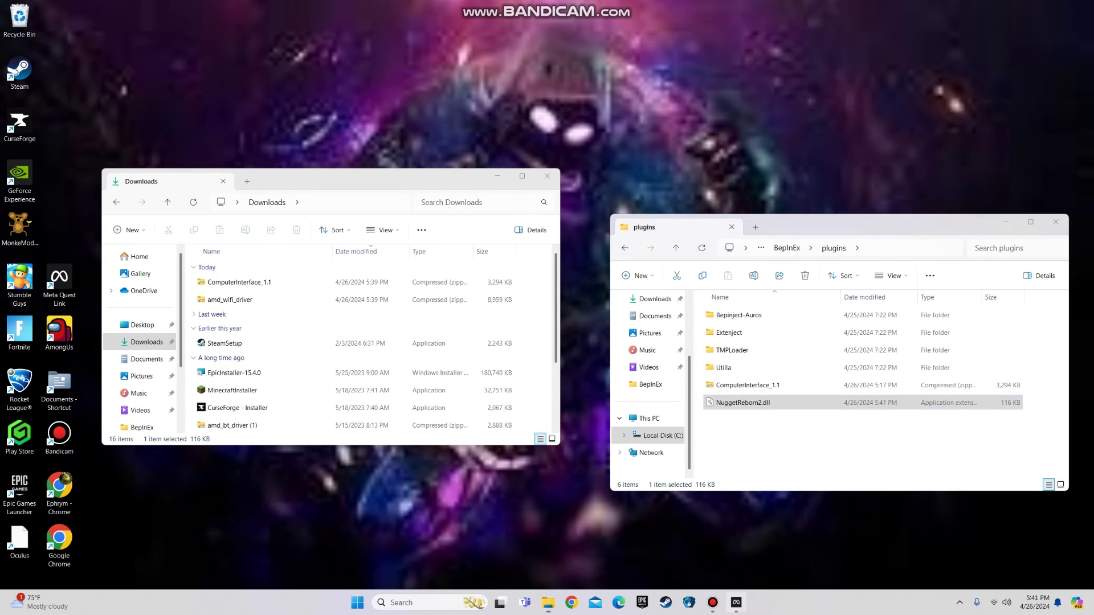